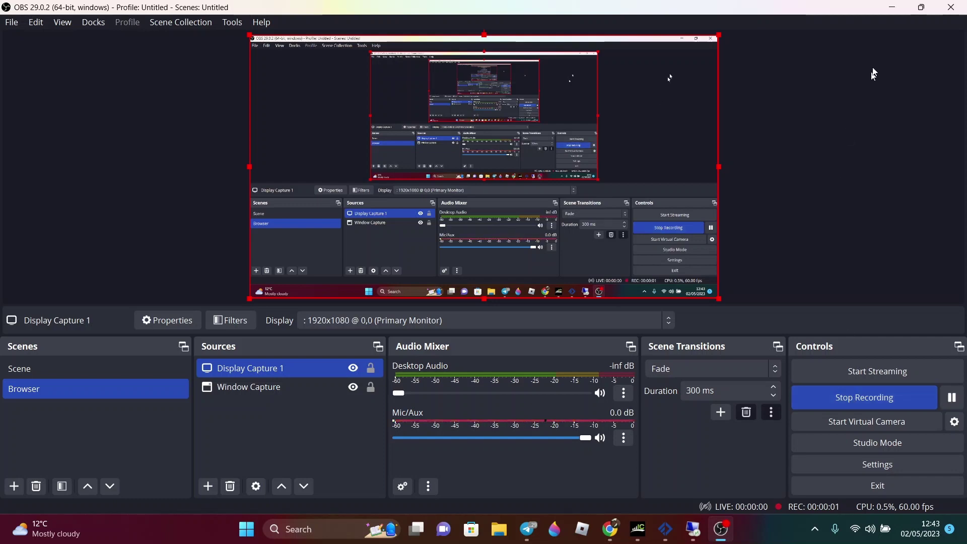
Switch to the AUDUSD 1h chart in TradingView and show it full screen.
left_click(892, 10)
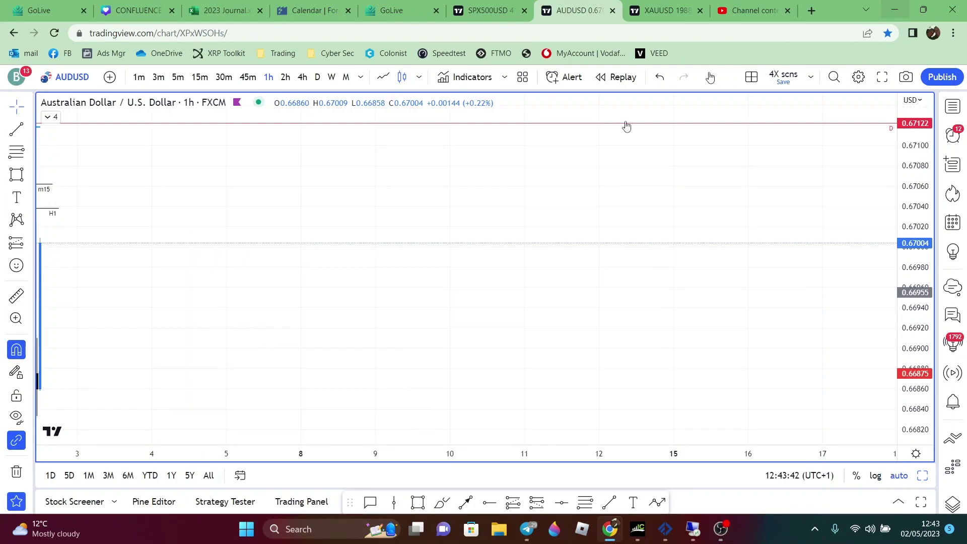
left_click(881, 77)
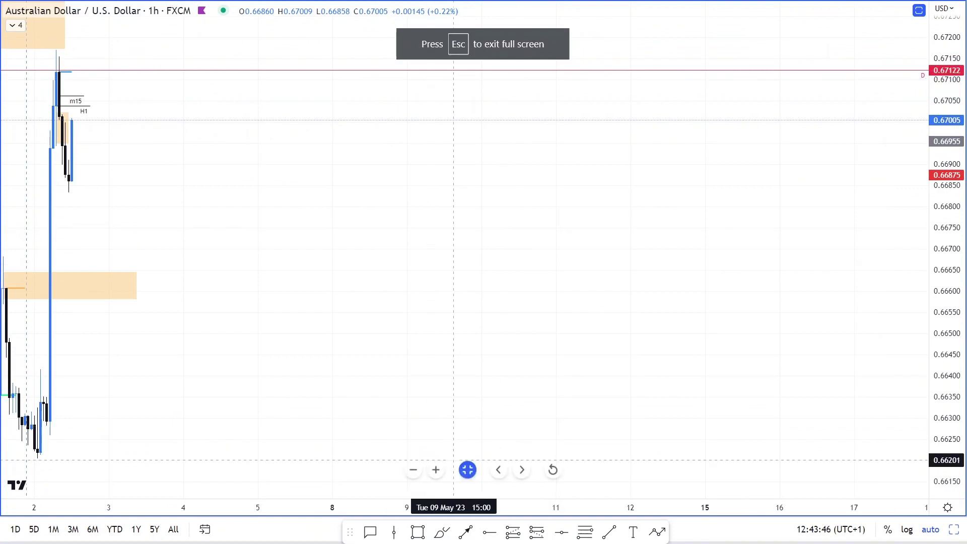
Draw a red zigzag path with two similar peaks, a higher third peak, a drop to about 0.66675, a lower high and a final fall to 0.66657.
left_click(657, 531)
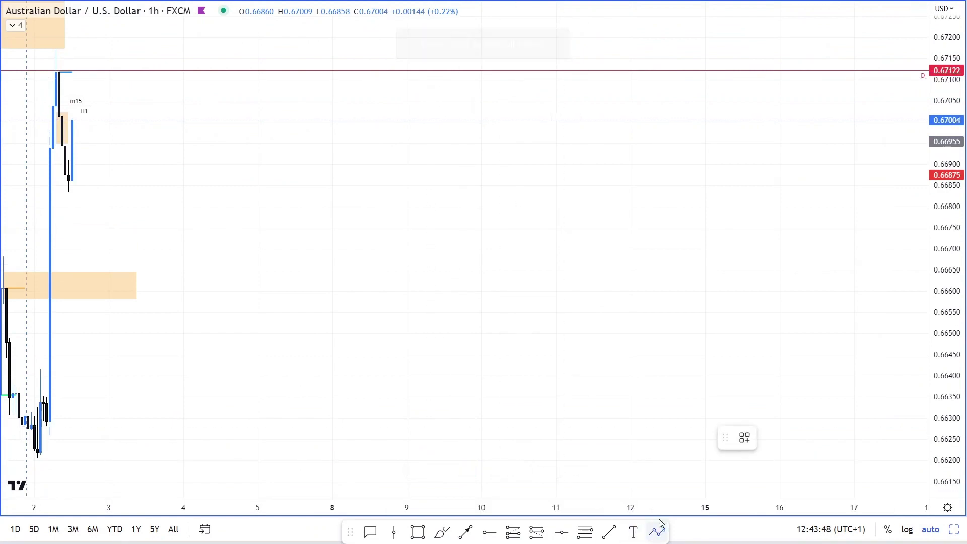
left_click(195, 161)
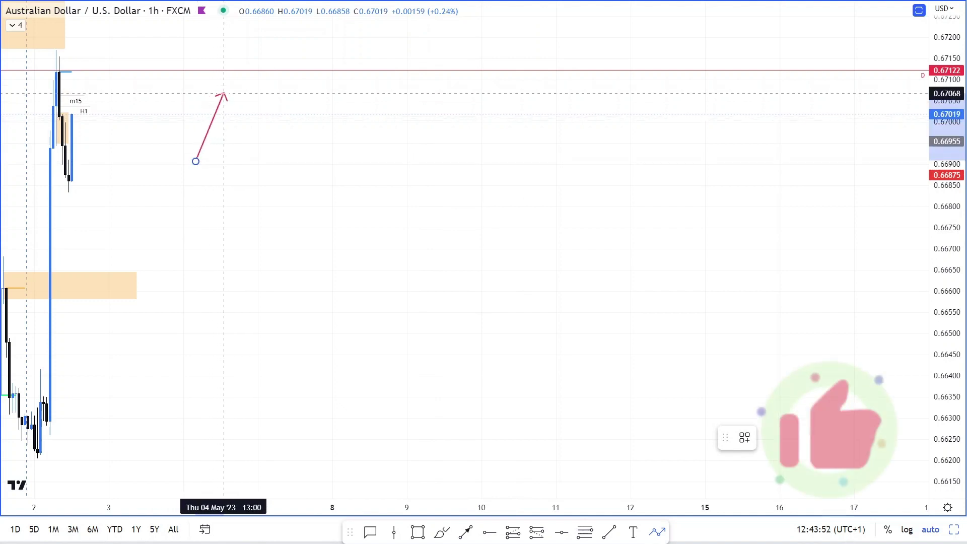
left_click(223, 93)
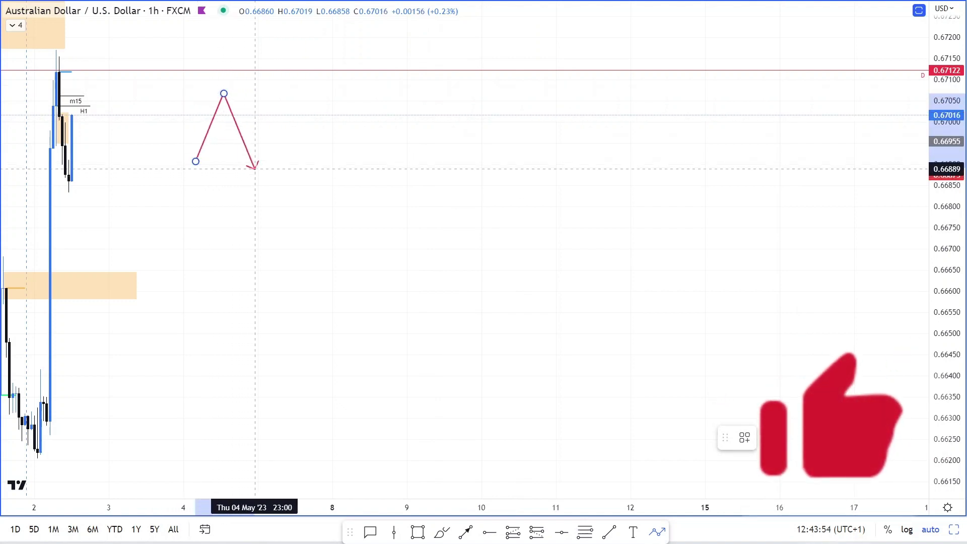
left_click(258, 166)
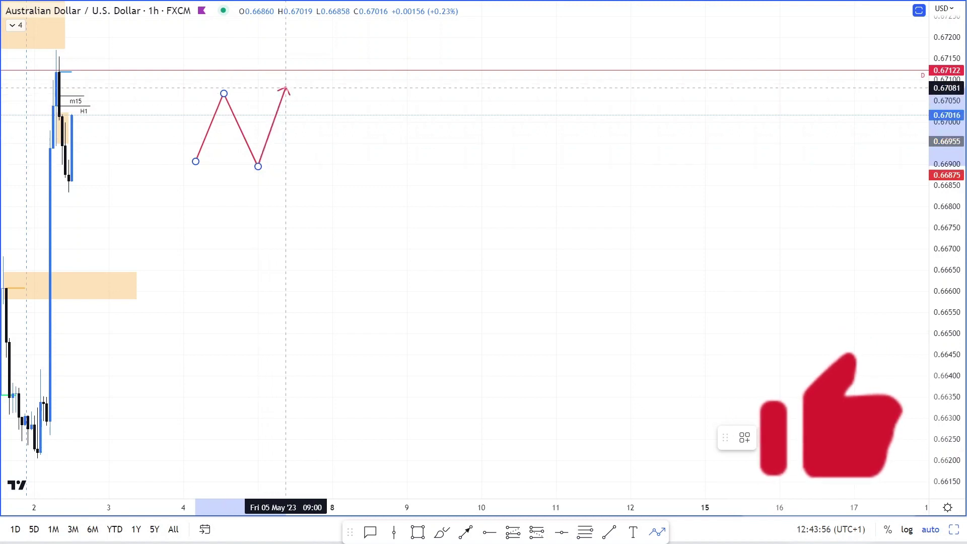
left_click(285, 88)
left_click(330, 174)
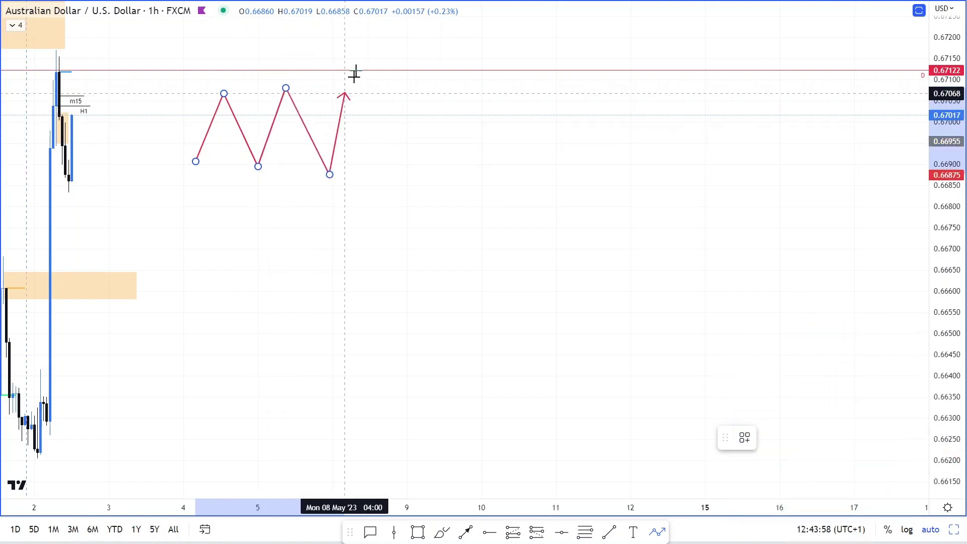
left_click(372, 49)
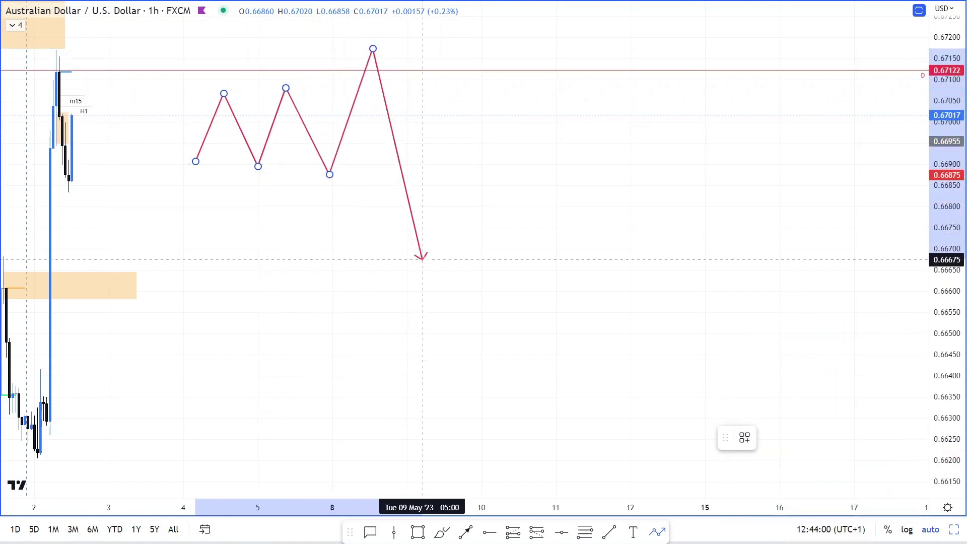
left_click(416, 259)
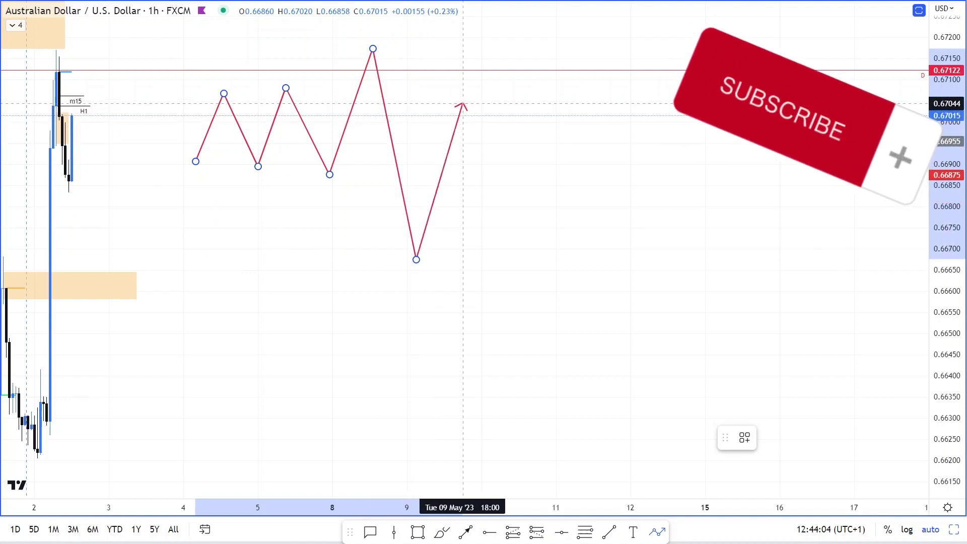
left_click(462, 102)
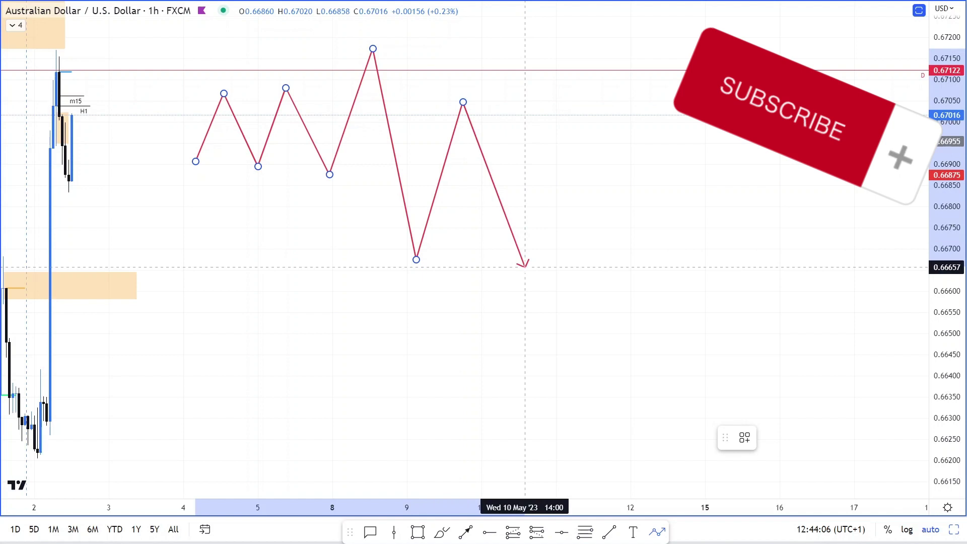
double_click(525, 266)
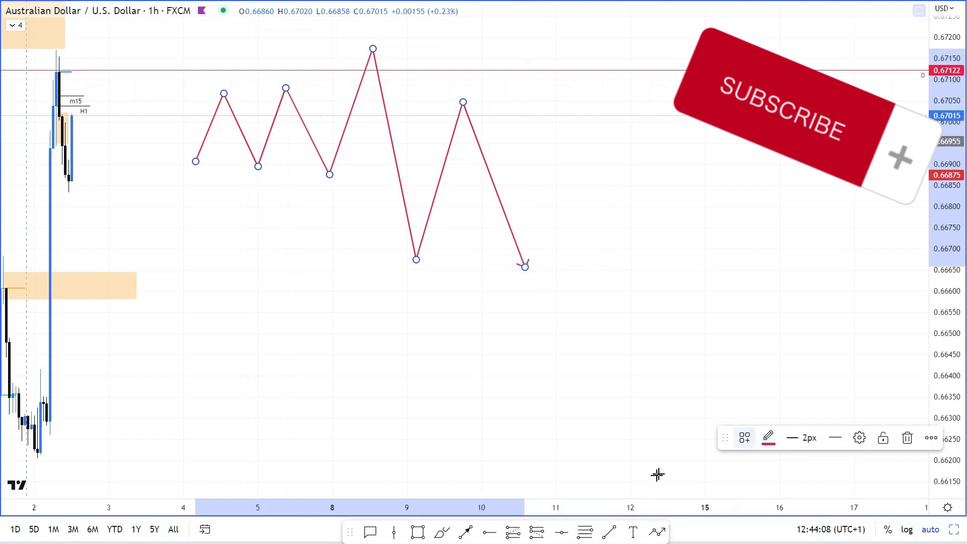
Draw a second zigzag path below the first, dipping to about 0.66178, rallying, pulling back to about 0.66257 and ending upward at about 0.66739.
left_click(657, 535)
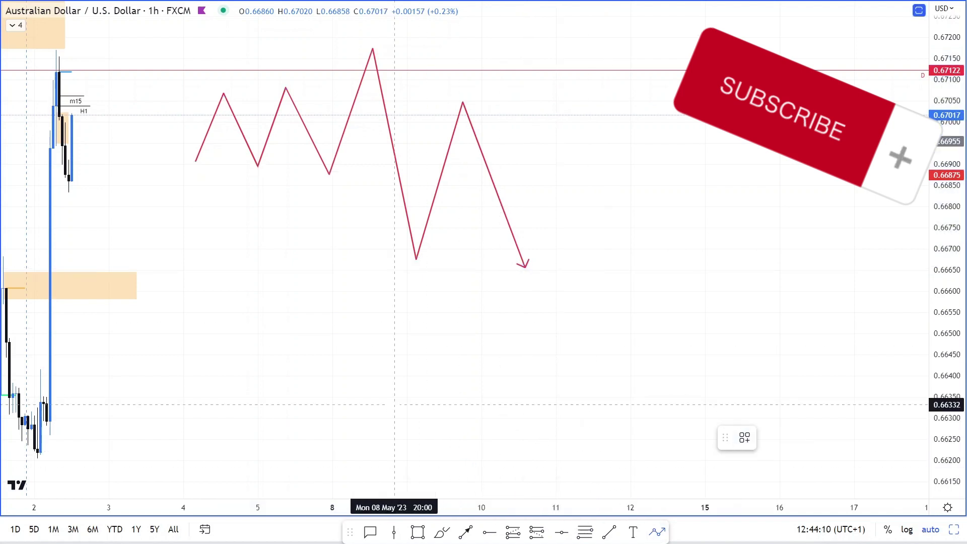
left_click(394, 404)
left_click(428, 348)
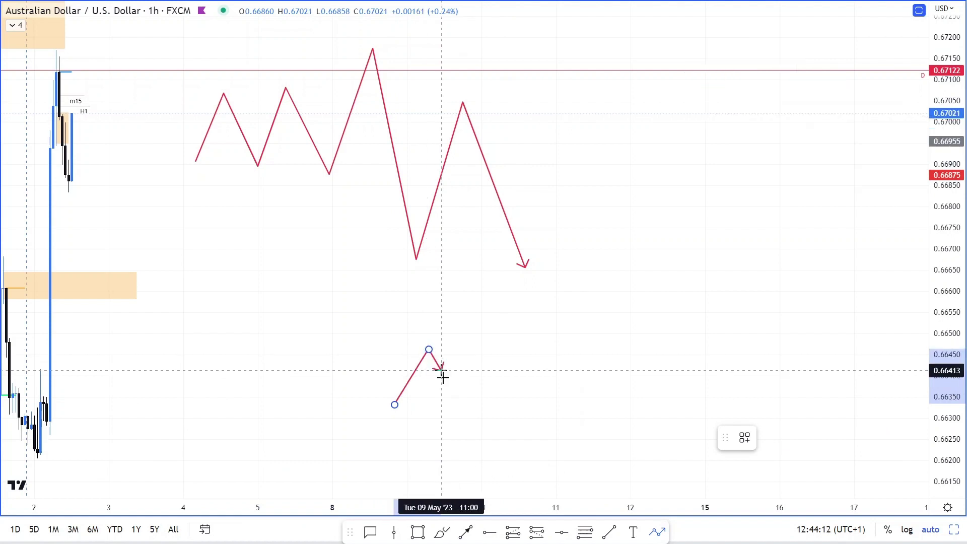
left_click(478, 346)
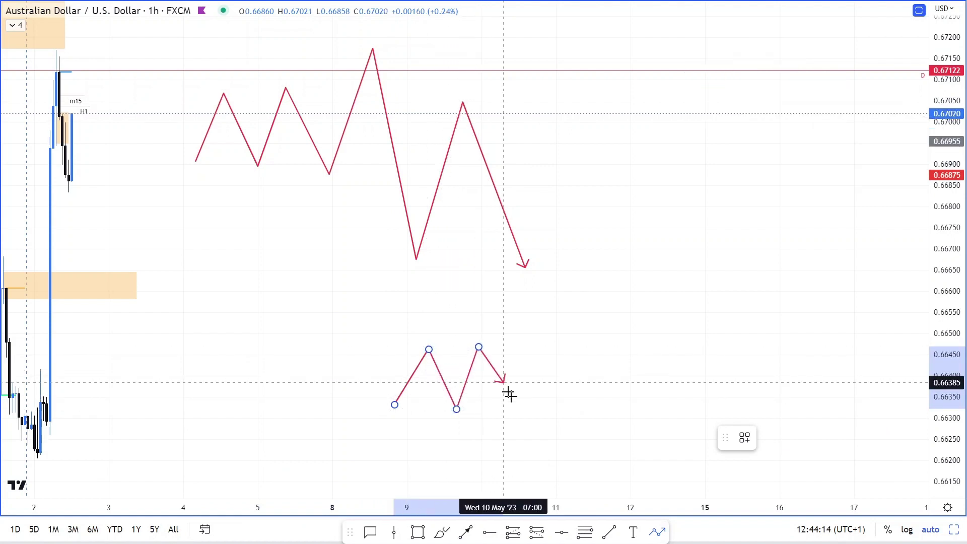
left_click(515, 406)
left_click(543, 333)
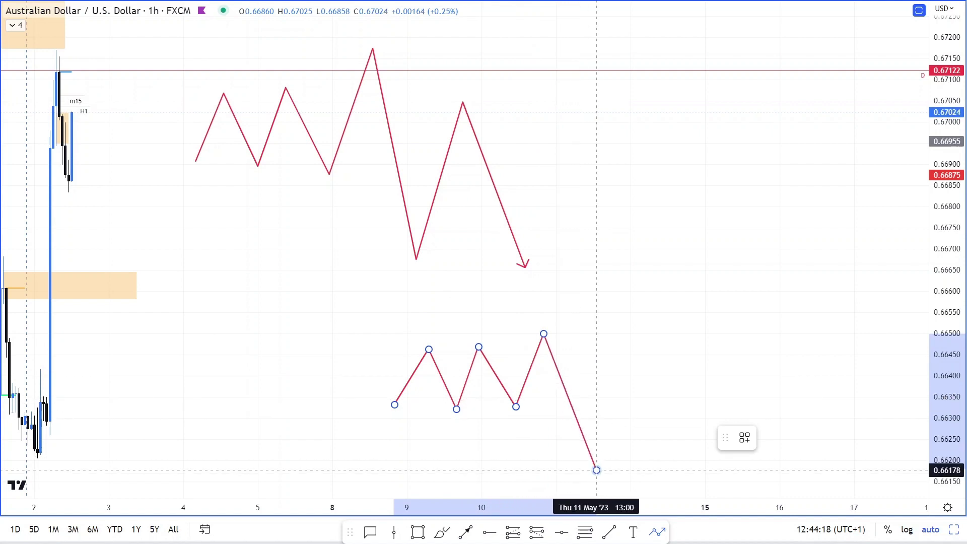
left_click(596, 469)
left_click(637, 314)
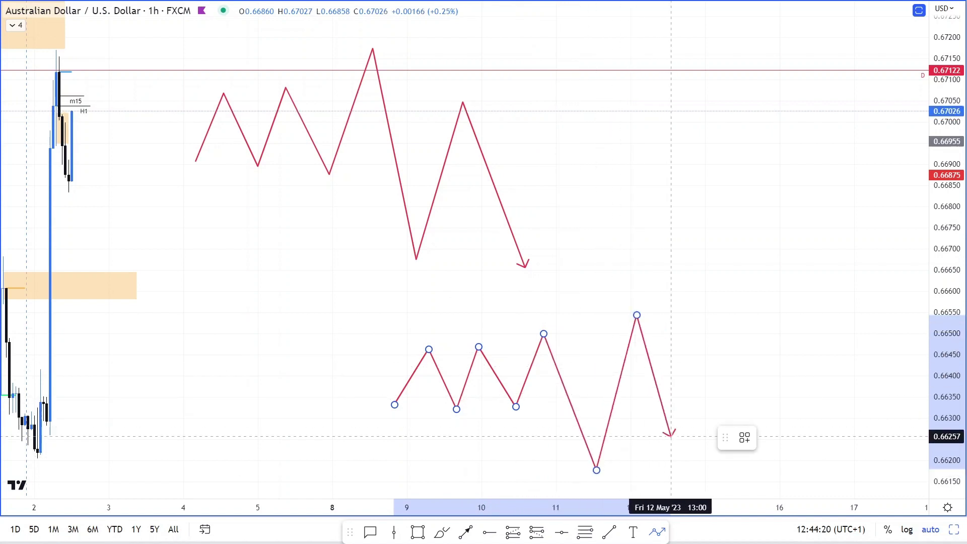
left_click(670, 436)
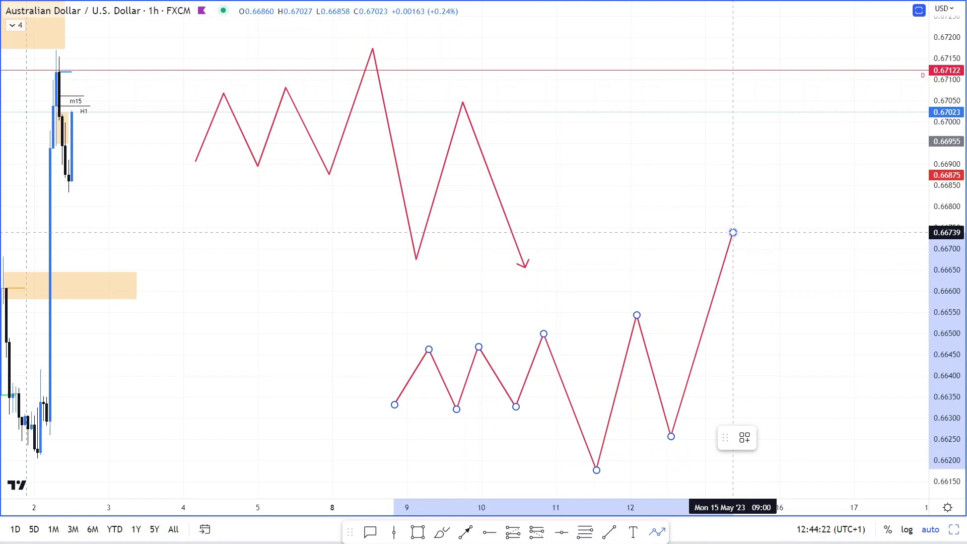
double_click(732, 232)
Recolor the lower zigzag path bright green.
left_click(767, 437)
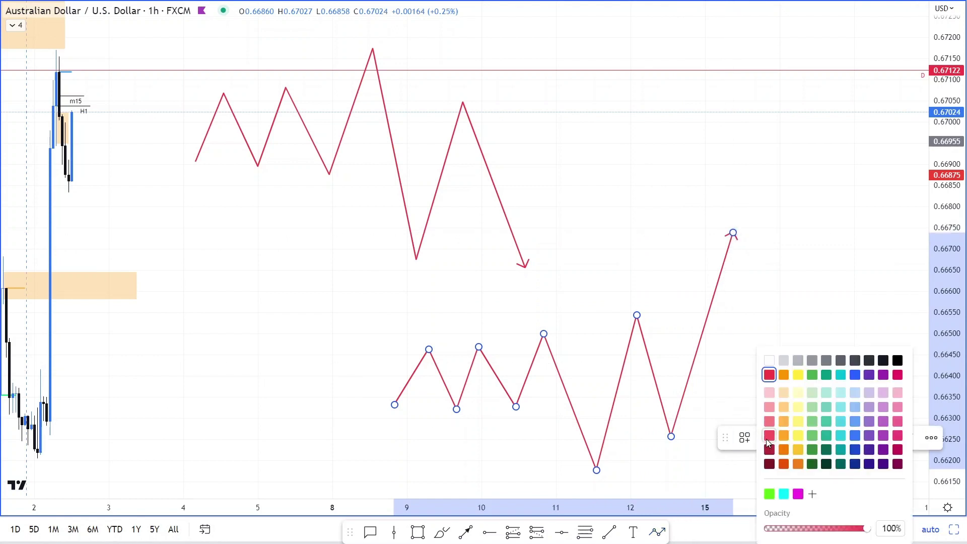
left_click(769, 493)
left_click(735, 338)
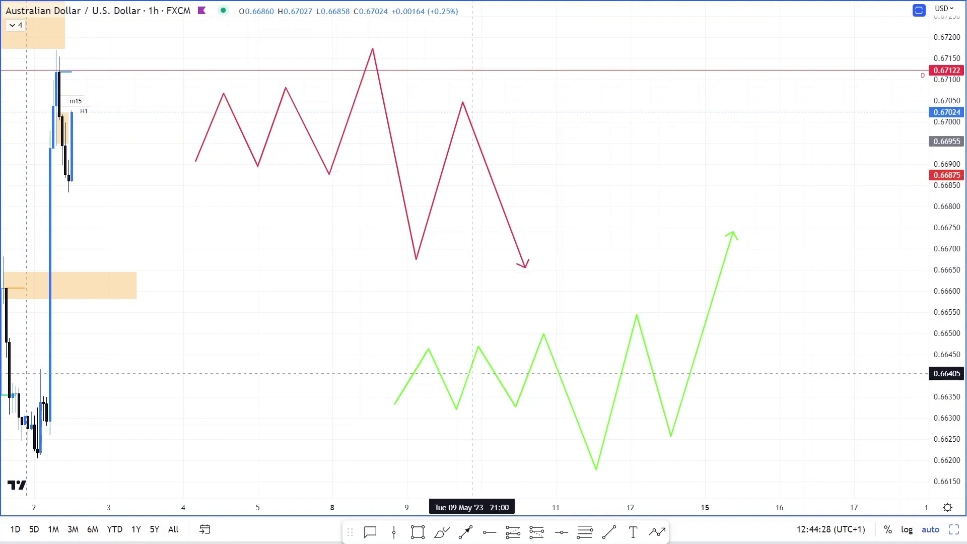
Frame the red path with a rectangle from 0.67210 to 0.66645 and apply the Distro template to it.
left_click(417, 532)
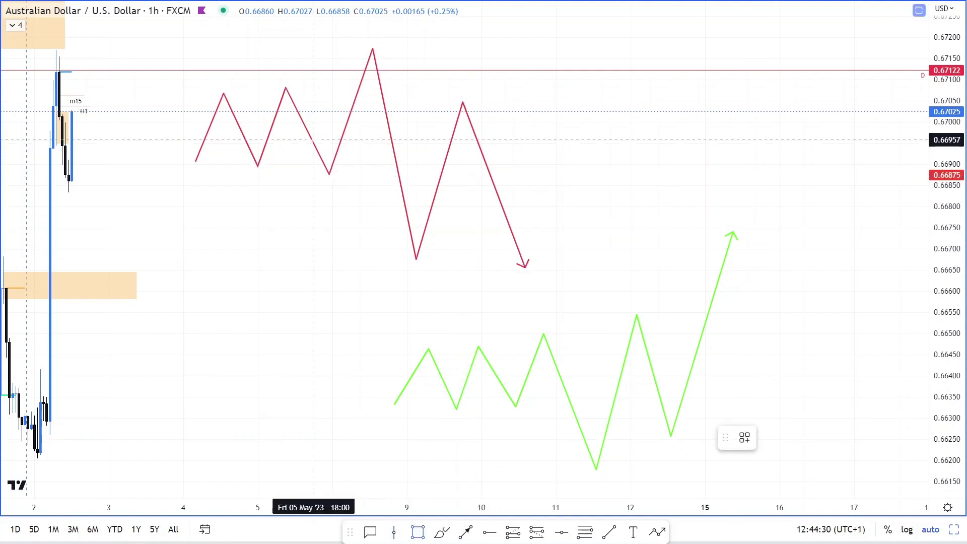
left_click(189, 32)
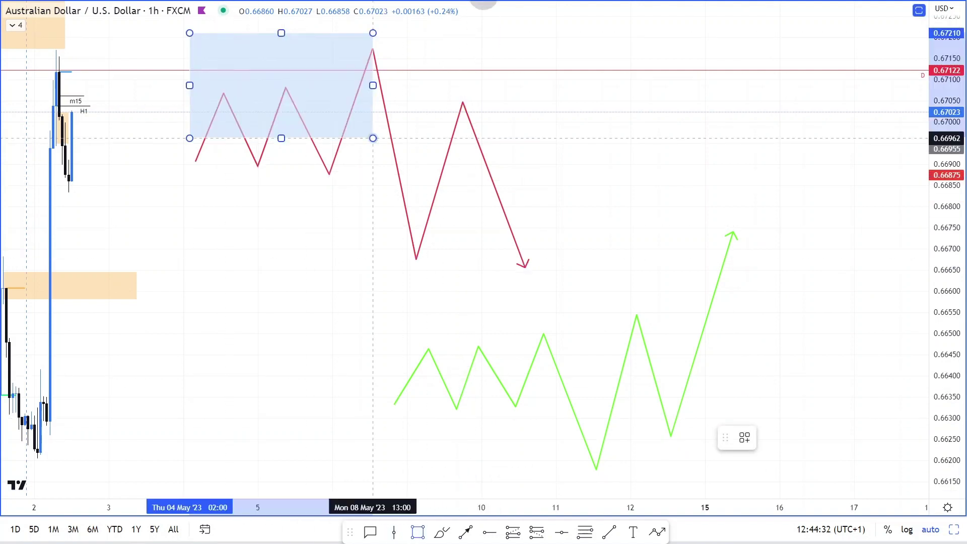
left_click(553, 272)
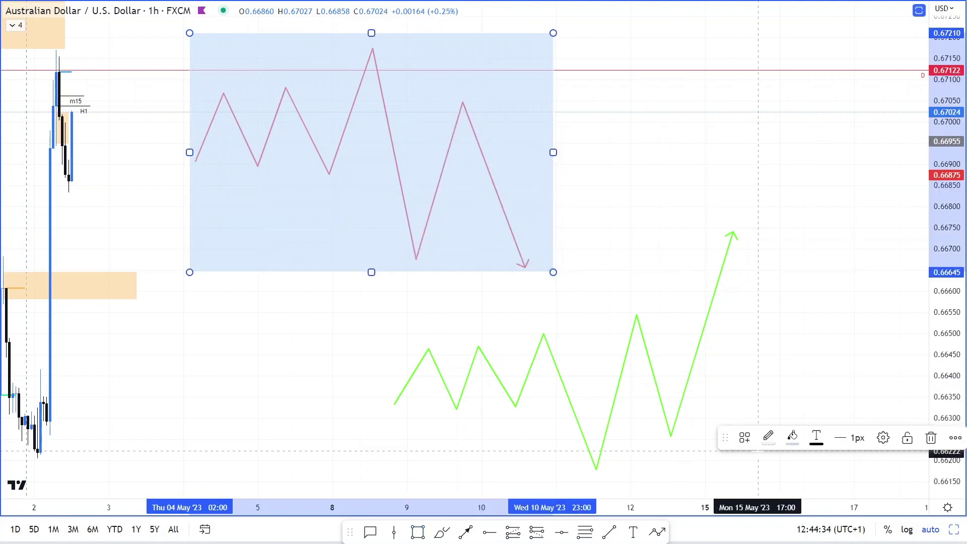
left_click(744, 437)
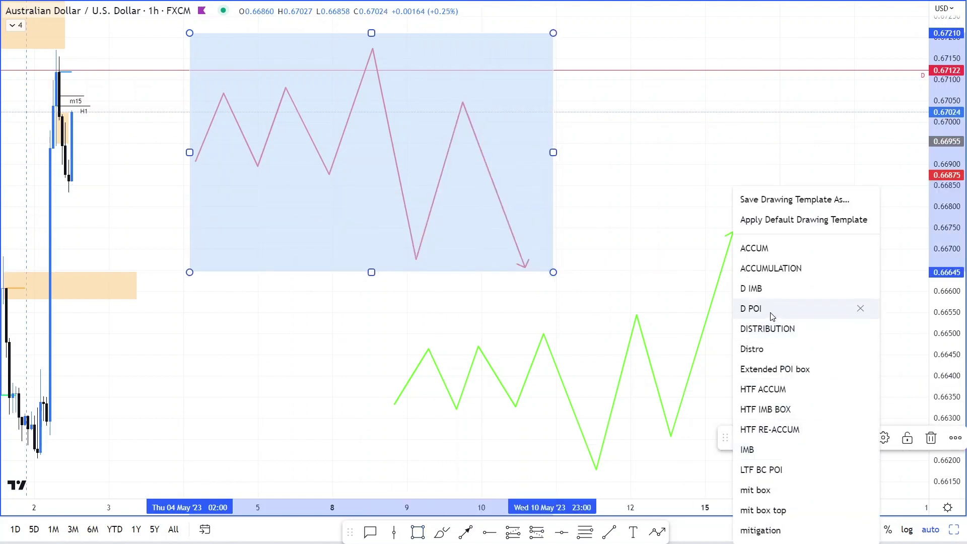
left_click(757, 351)
left_click(724, 315)
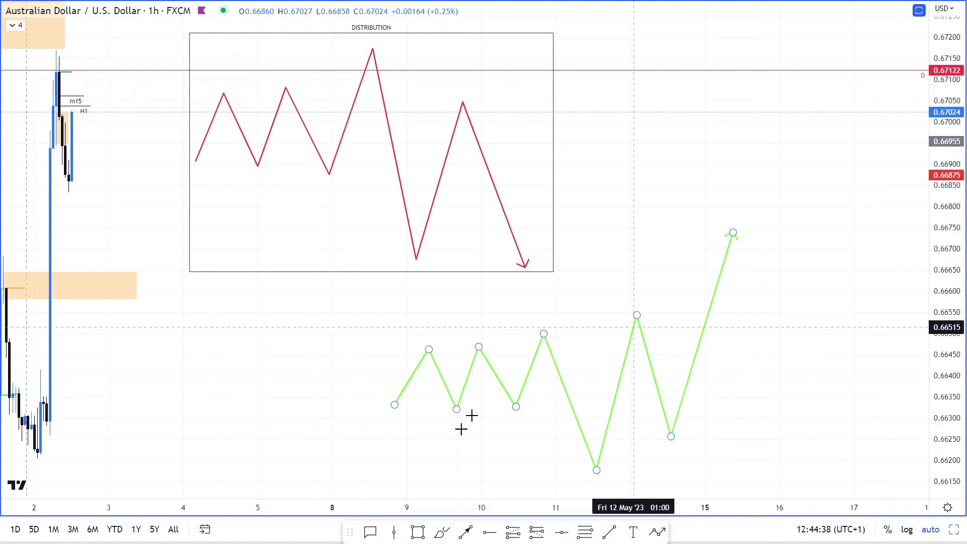
Frame the green path with a rectangle from 0.66615 to 0.66157 and apply the ACCUM template to it.
left_click(417, 533)
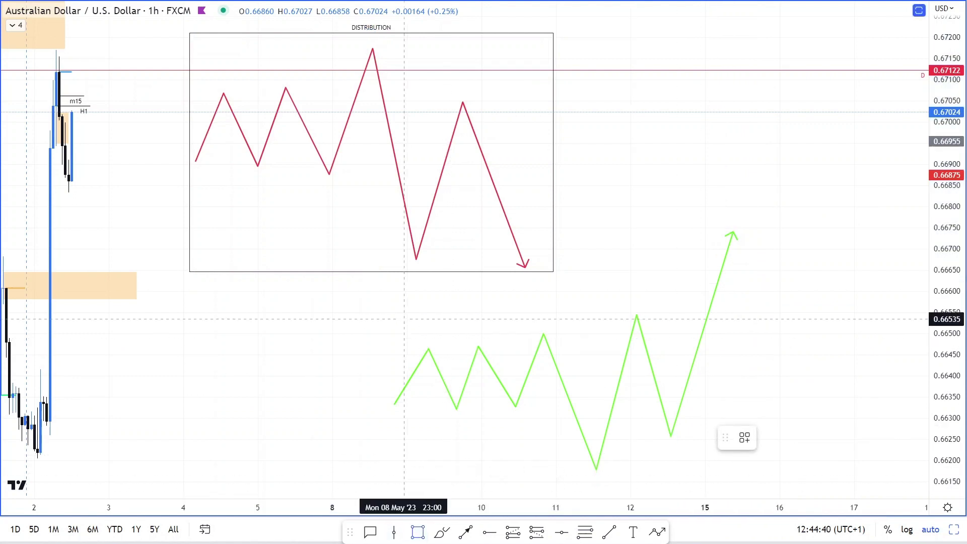
mouse_move(391, 285)
left_mouse_down()
mouse_move(679, 382)
mouse_move(777, 440)
mouse_move(792, 456)
mouse_move(794, 478)
left_mouse_up()
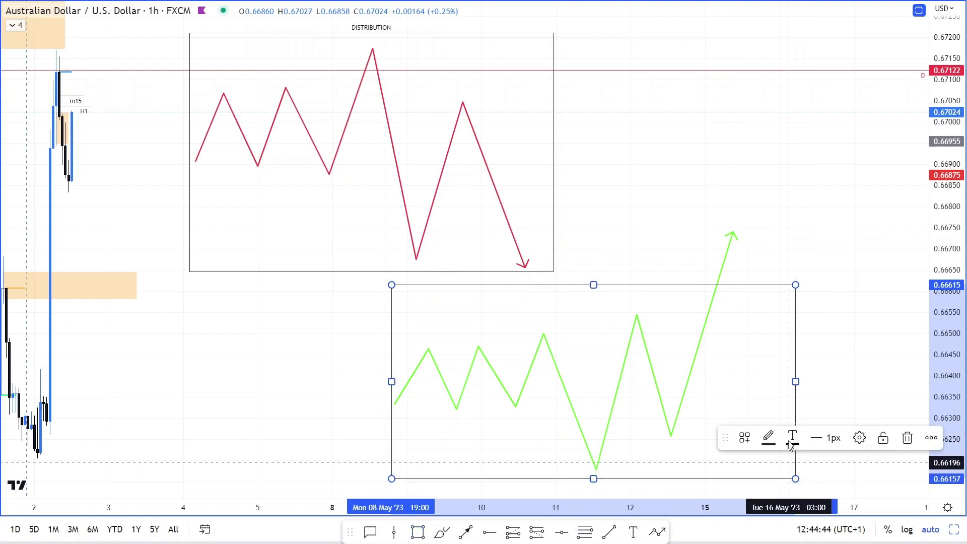
left_click(743, 439)
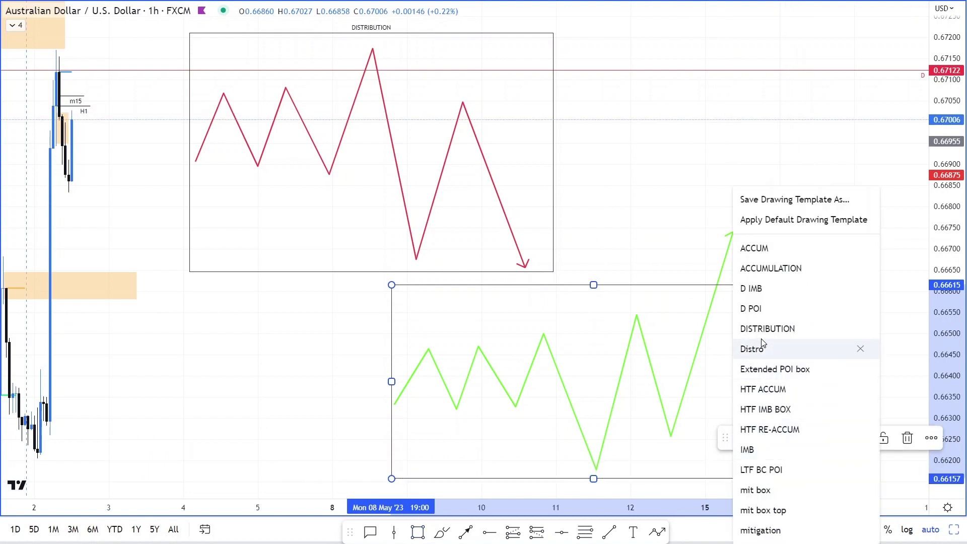
left_click(754, 248)
left_click(721, 213)
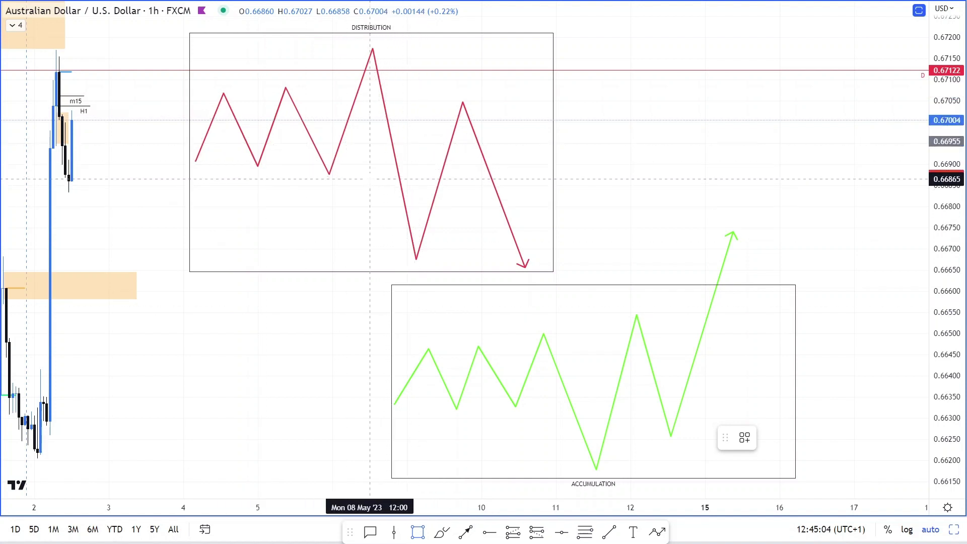
Draw a rectangle from 0.66877 to 0.67051 across the red path's lower high and apply the mitigation template to it.
mouse_move(323, 173)
left_mouse_down()
mouse_move(385, 157)
mouse_move(491, 101)
mouse_move(522, 100)
left_mouse_up()
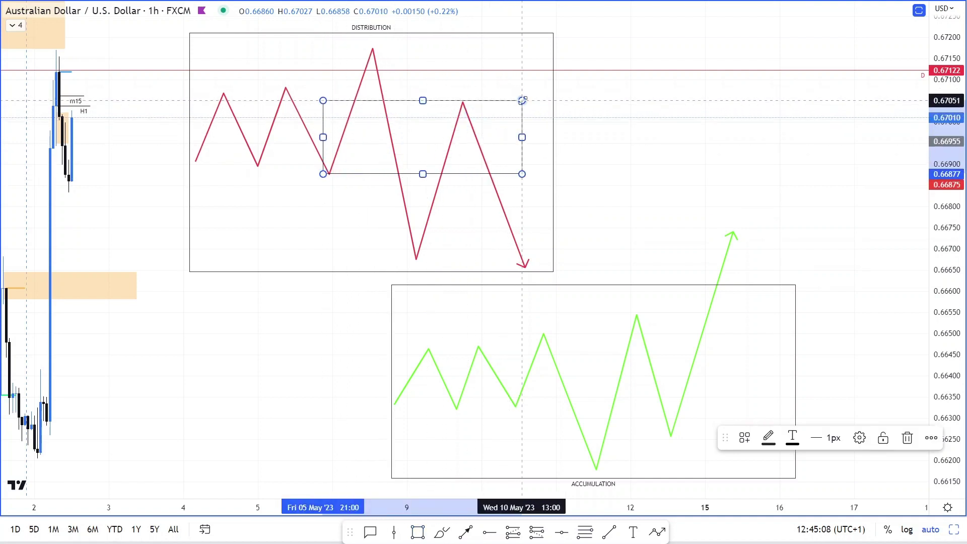
left_click(745, 438)
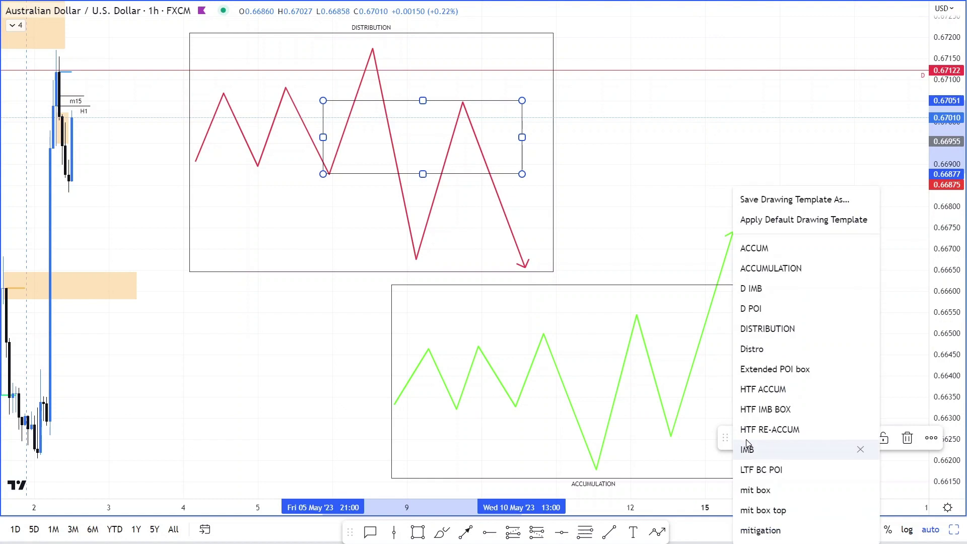
left_click(755, 524)
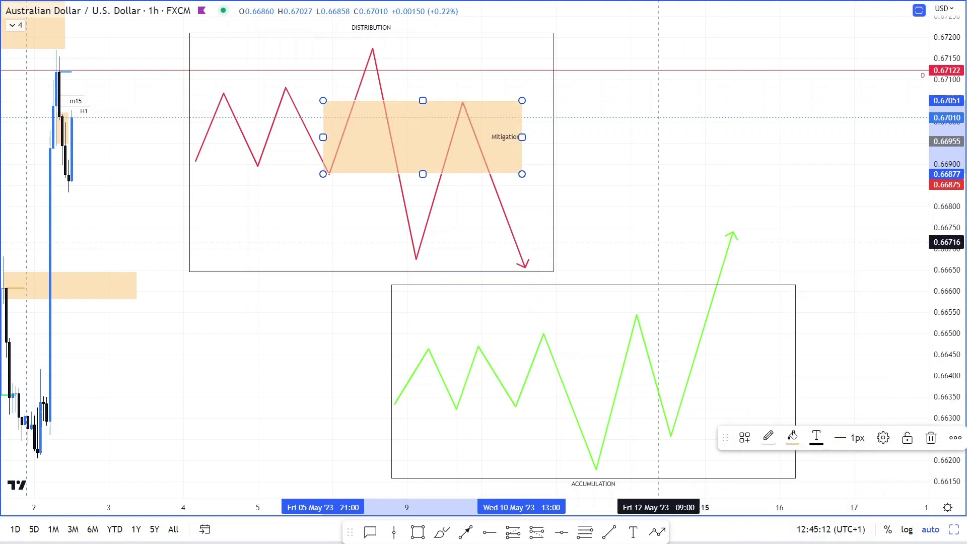
left_click(594, 139)
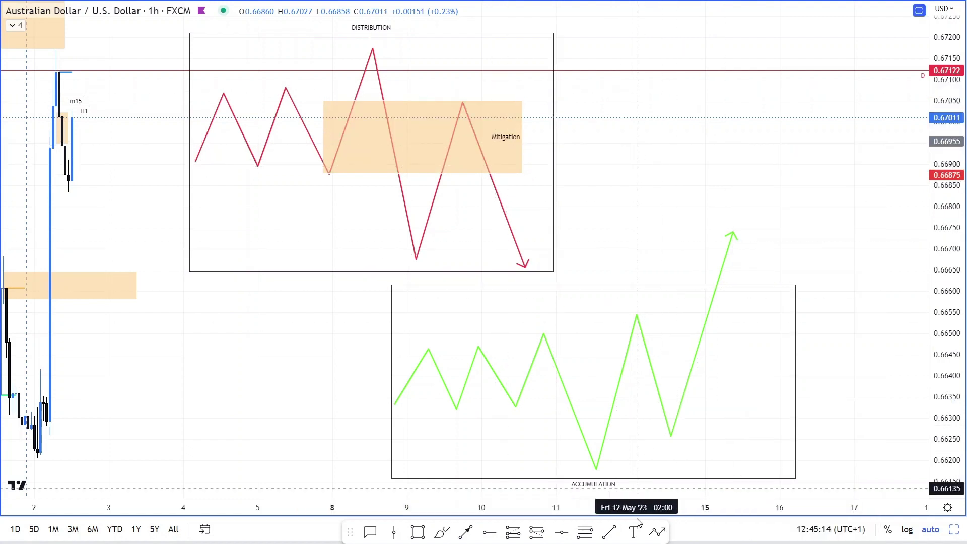
Draw an orange zone on the green path from 0.66328 to 0.66501, starting at the last low before the deep dip.
left_click(418, 532)
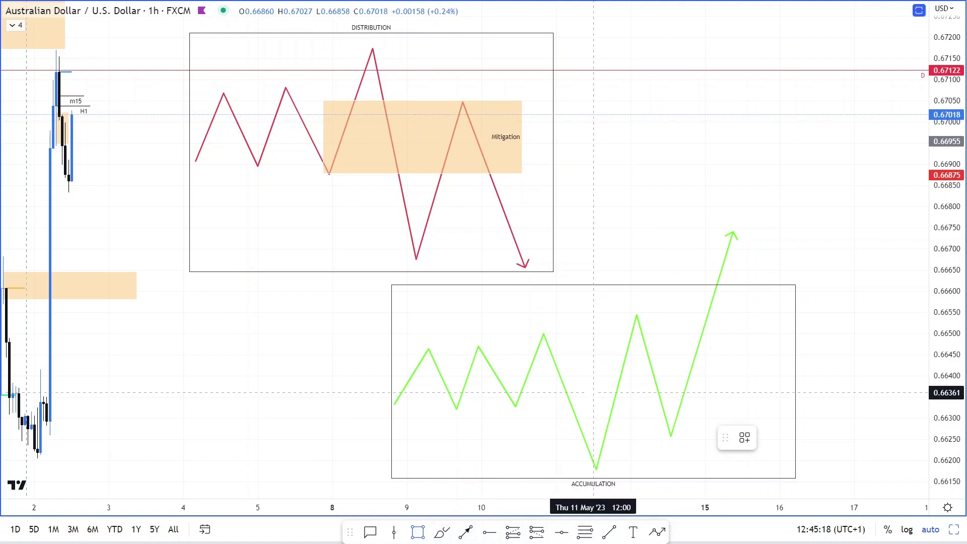
mouse_move(515, 405)
left_mouse_down()
mouse_move(751, 397)
mouse_move(791, 333)
left_mouse_up()
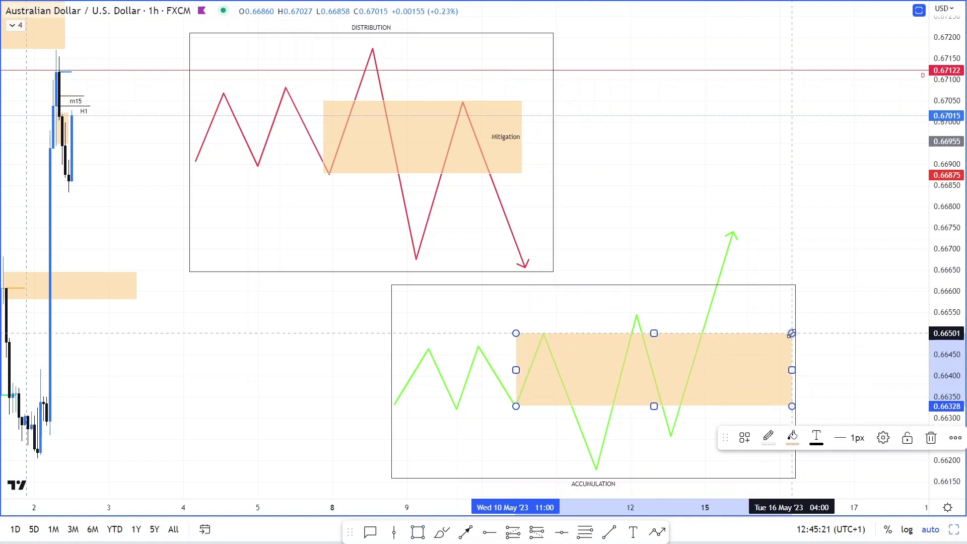
left_click(836, 332)
Move the green path's final pullback low up into the orange zone, at about 0.66341.
left_click(670, 436)
left_click_drag(671, 436, 687, 405)
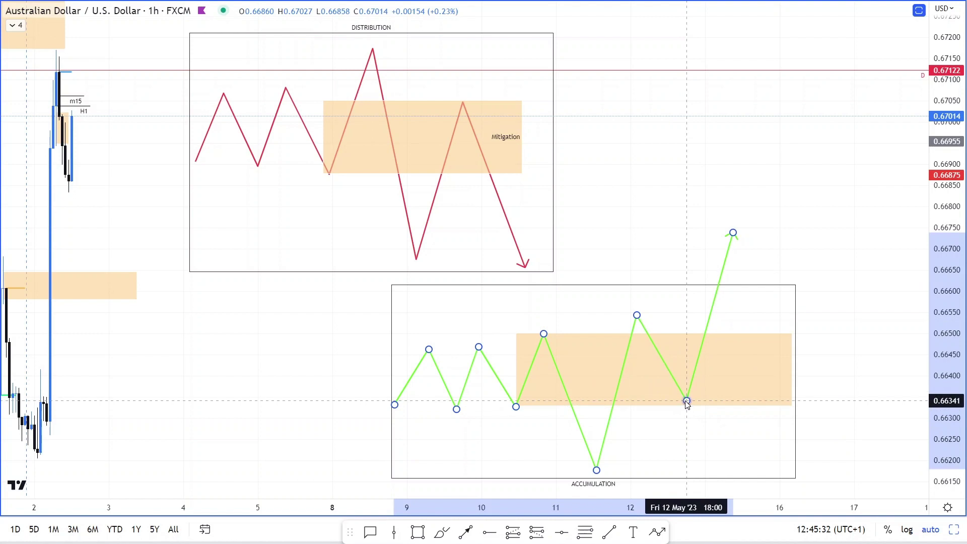
Draw a Fib retracement over the red path's opening range, from 0.67071 down to 0.66895.
left_click(801, 276)
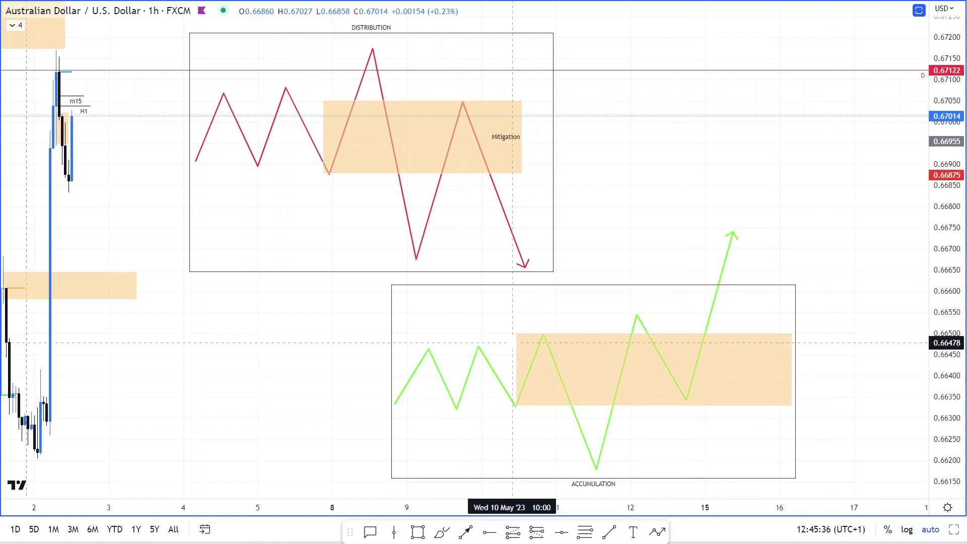
left_click(586, 530)
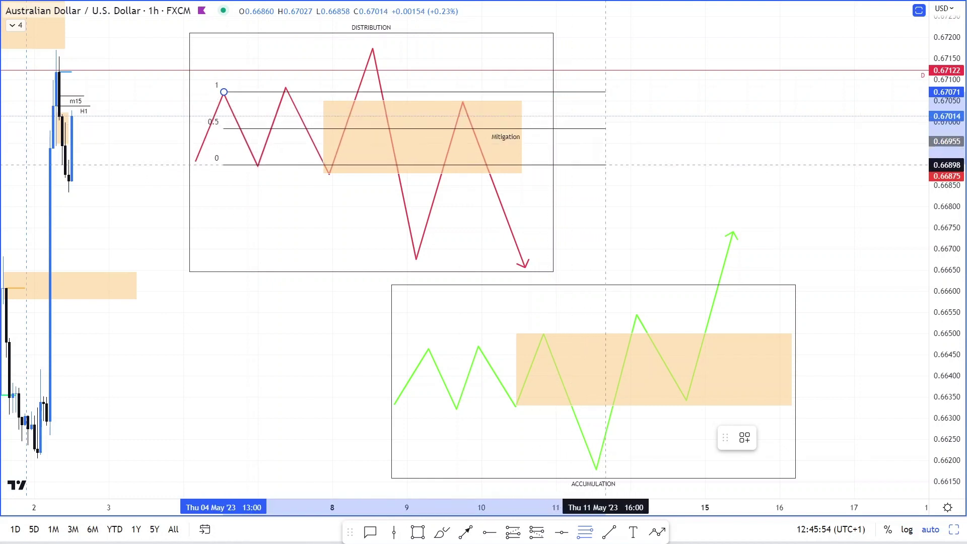
left_click(605, 166)
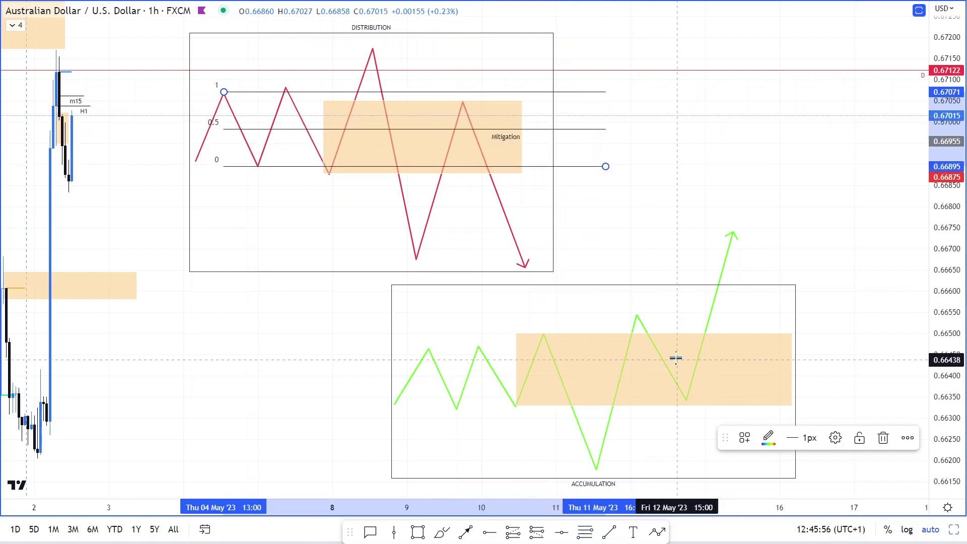
left_click(584, 224)
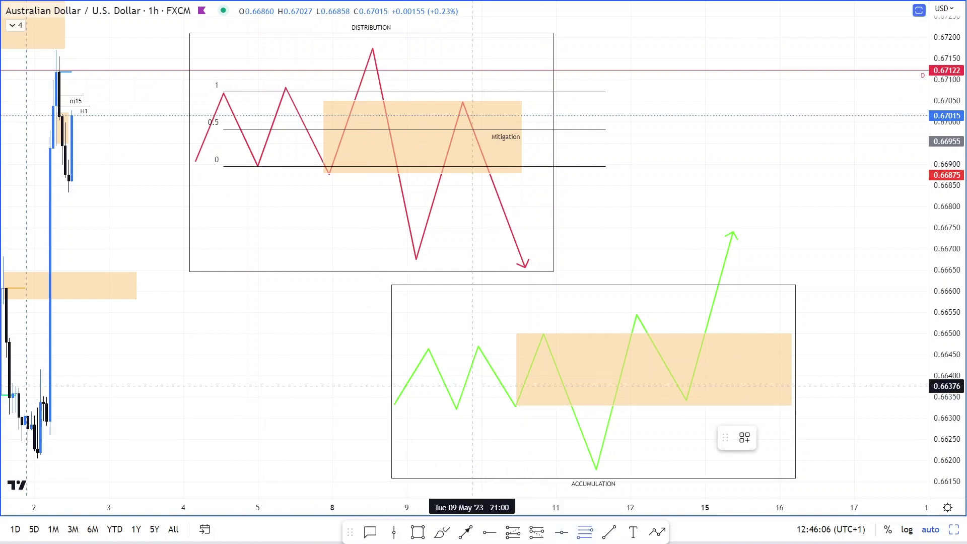
Draw a Fib retracement over the green path's opening range from 0.66465 to 0.66318 and move the path's starting point down near level 0.
mouse_move(493, 358)
left_mouse_down()
mouse_move(468, 363)
mouse_move(609, 410)
left_mouse_up()
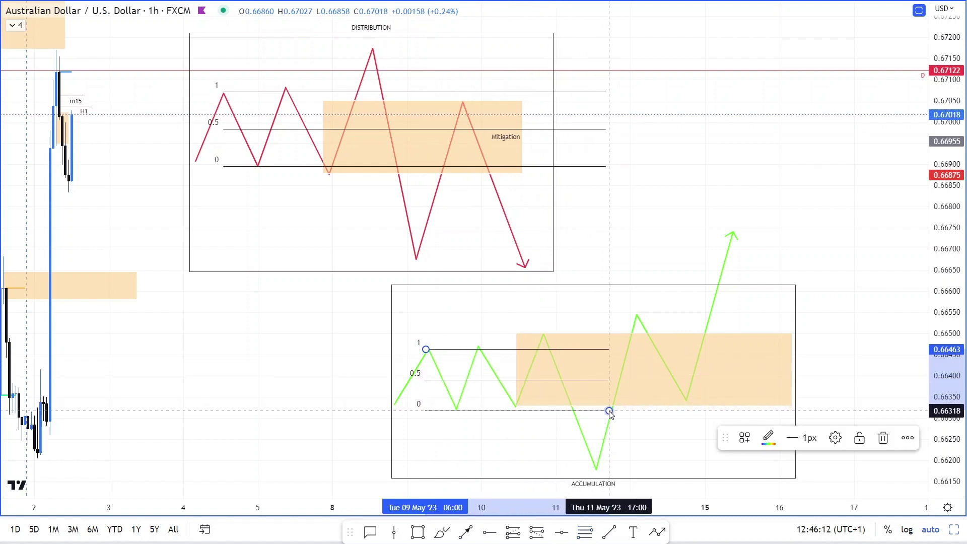
left_click_drag(419, 356, 367, 352)
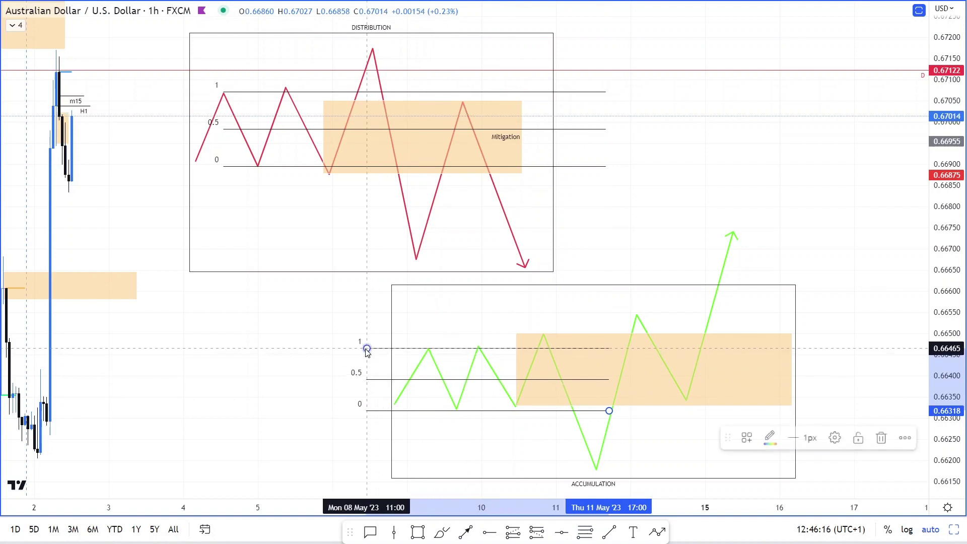
left_click(396, 404)
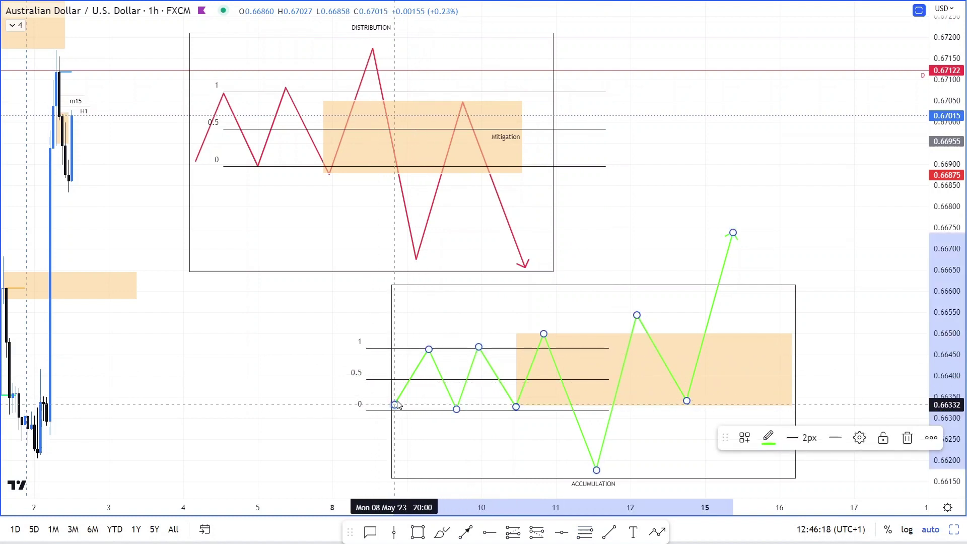
left_click_drag(396, 407, 388, 411)
left_click(421, 371)
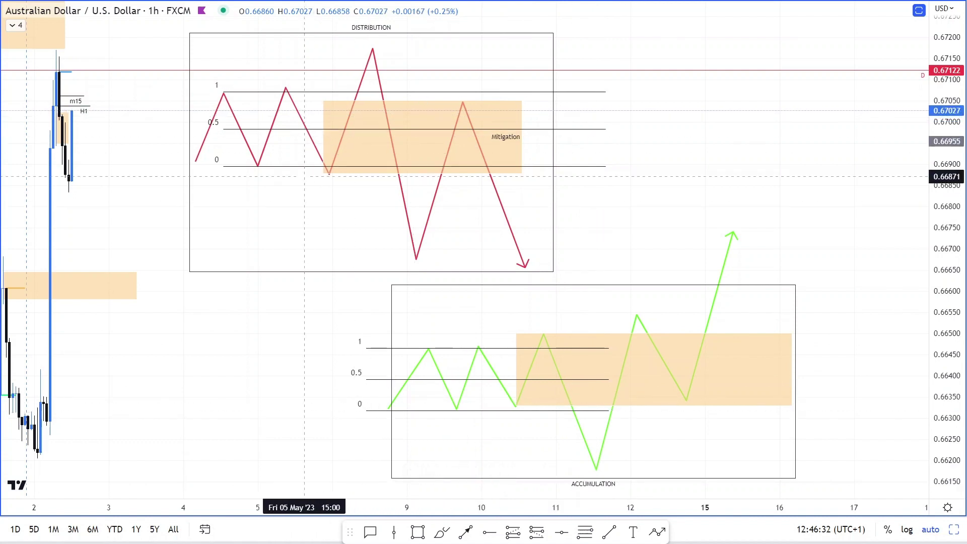
left_click_drag(304, 176, 500, 26)
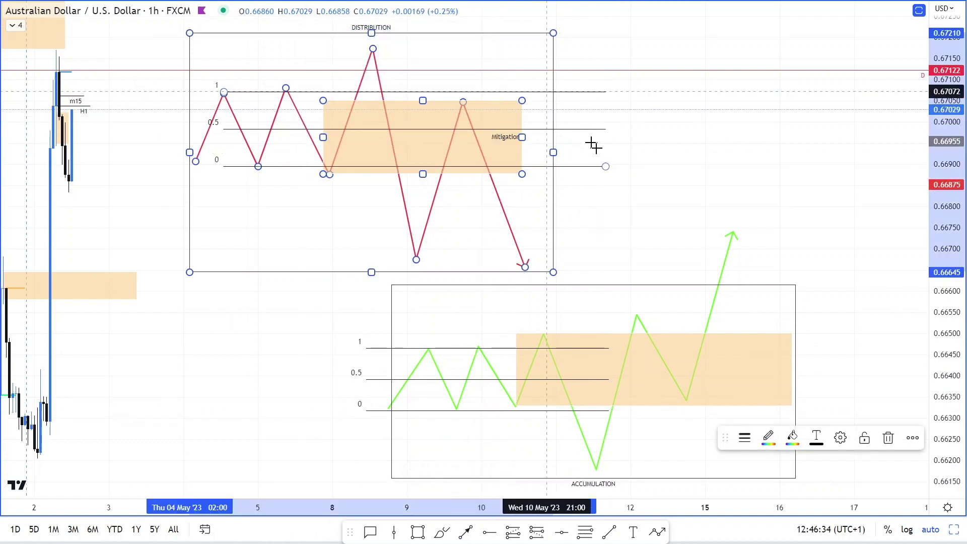
left_click(668, 156)
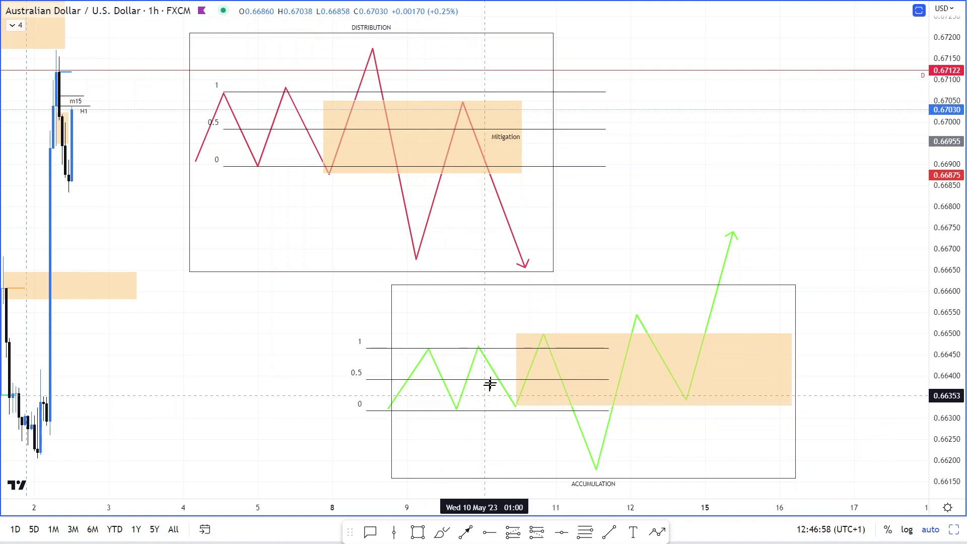
Reshape the green path by raising its second and third highs, dropping the low between them below the range, and lifting the dip to level 0.
left_click_drag(478, 347, 487, 339)
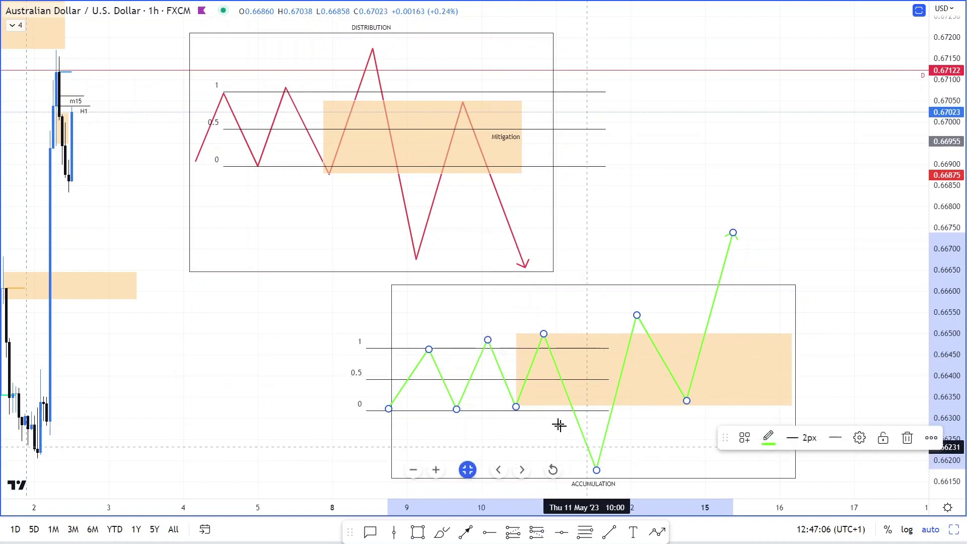
left_click_drag(516, 407, 520, 434)
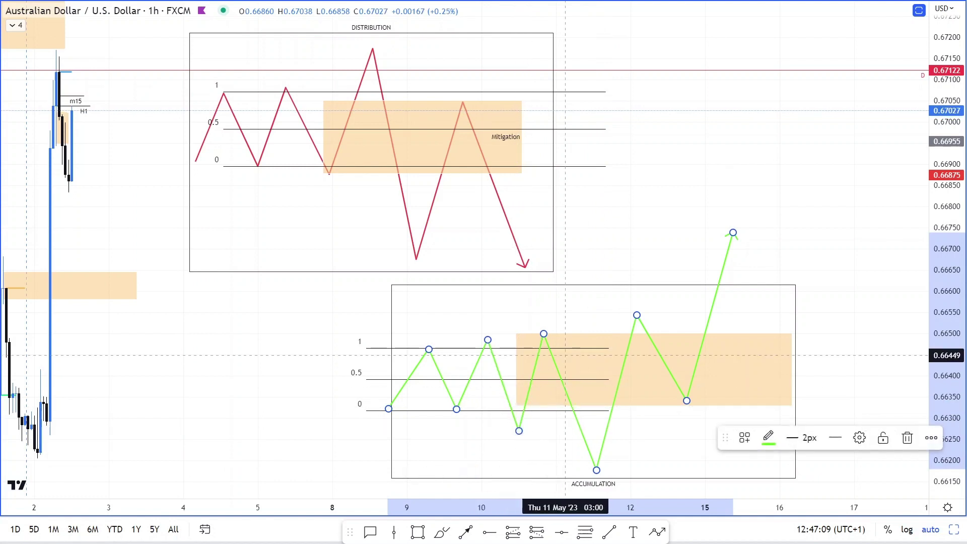
left_click_drag(597, 470, 593, 415)
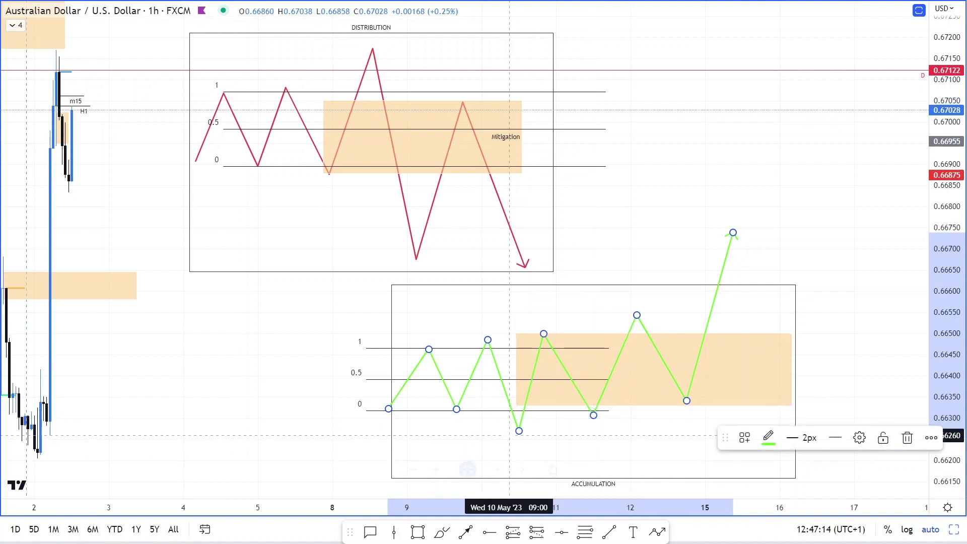
left_click_drag(543, 333, 550, 327)
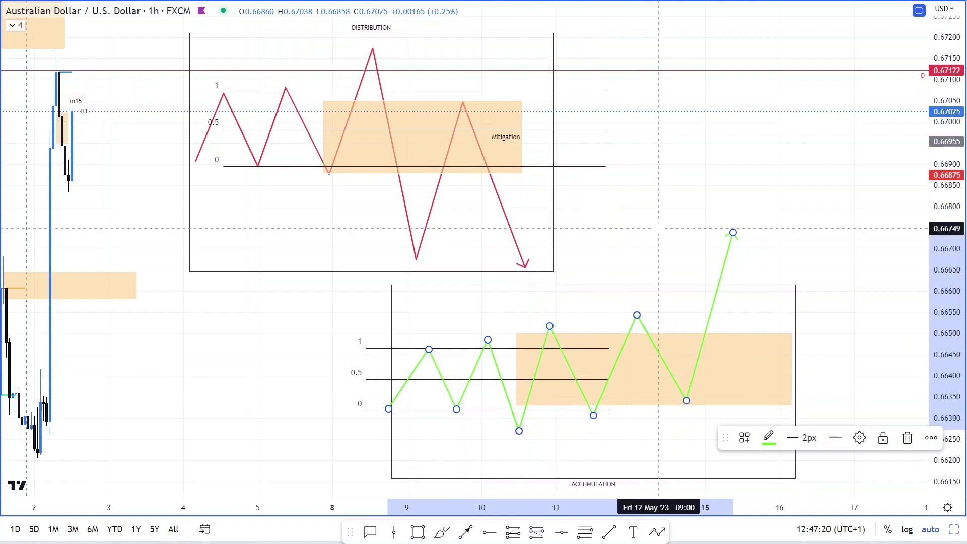
left_click(658, 228)
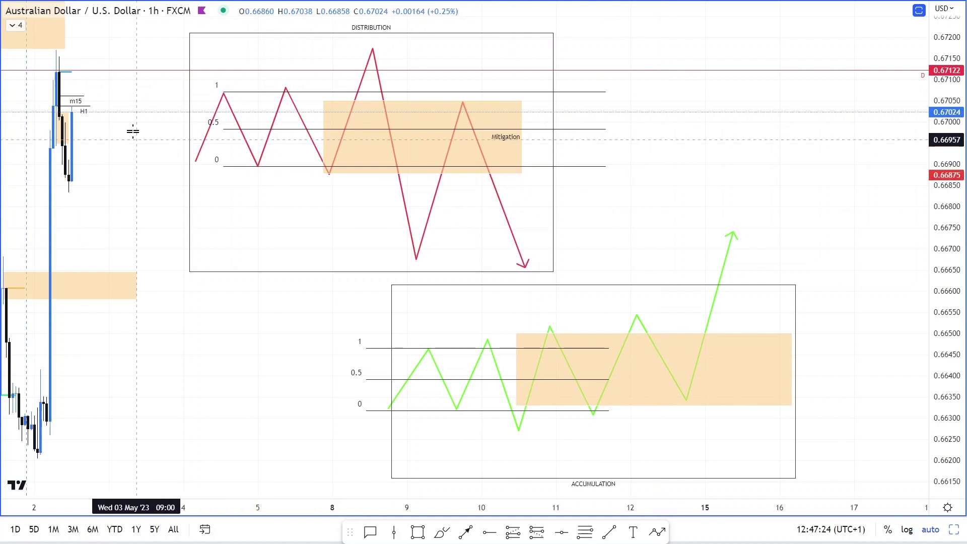
Select all distribution and accumulation schematic drawings together and delete them from the chart.
left_click_drag(165, 86, 882, 442)
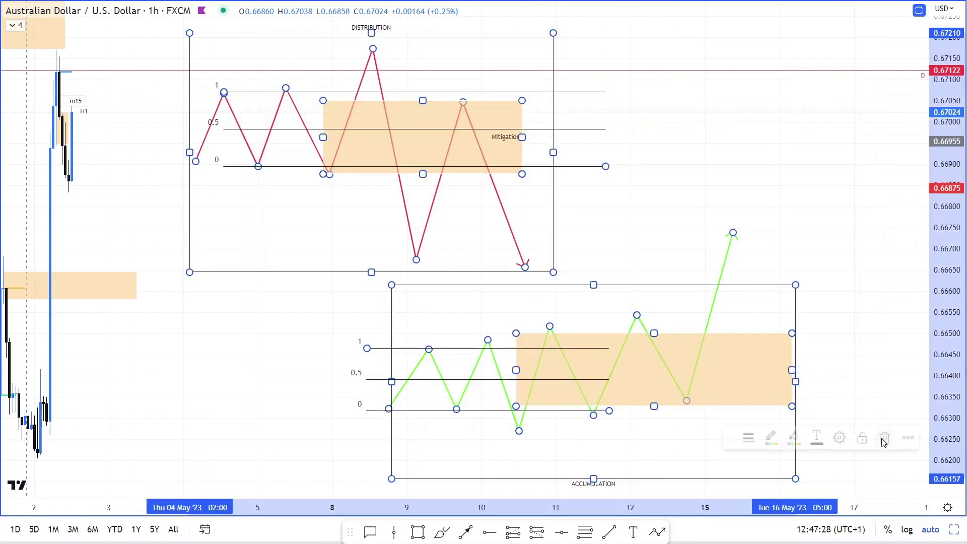
left_click(883, 435)
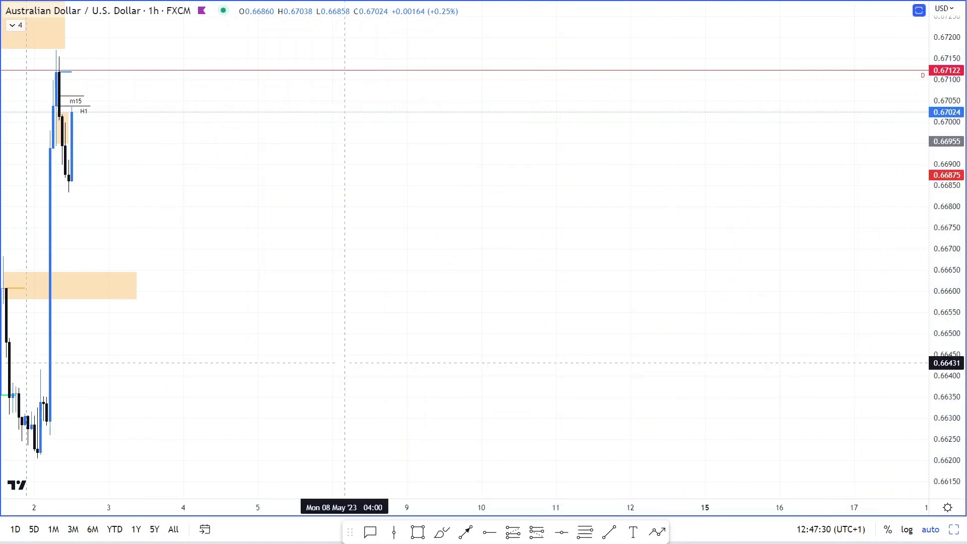
Restore the volume pane below the candles and frame the price and volume from 24 April to 2 May.
left_click_drag(252, 328, 706, 357)
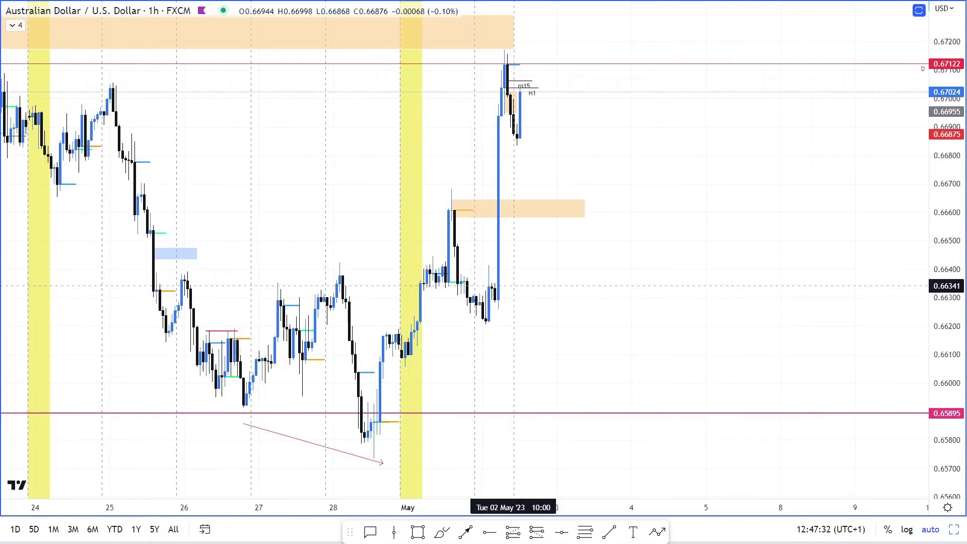
left_click_drag(240, 183, 487, 226)
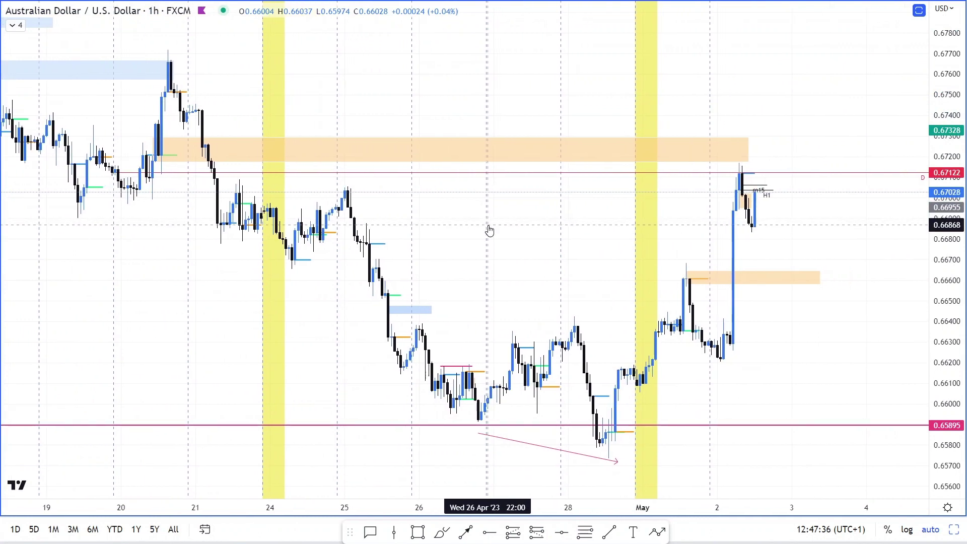
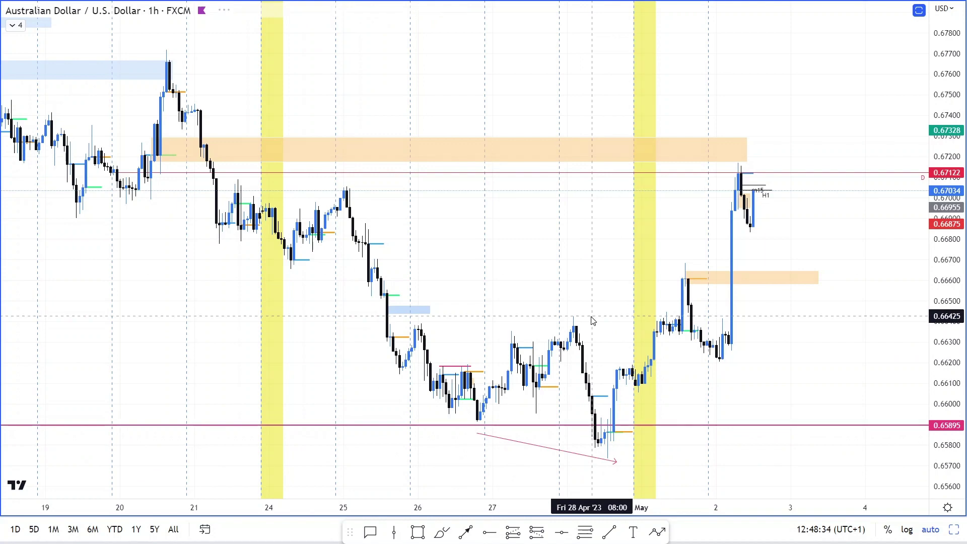
key("space")
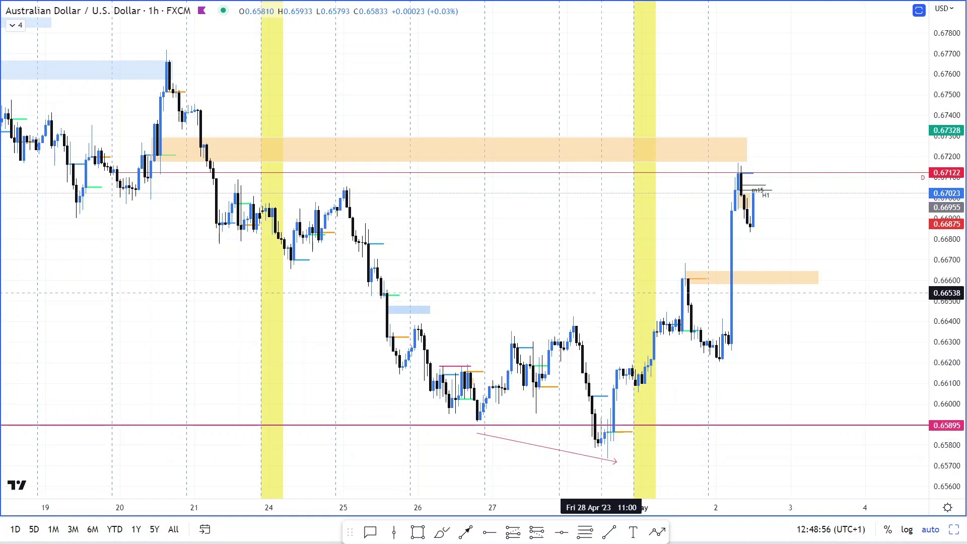
double_click(602, 301)
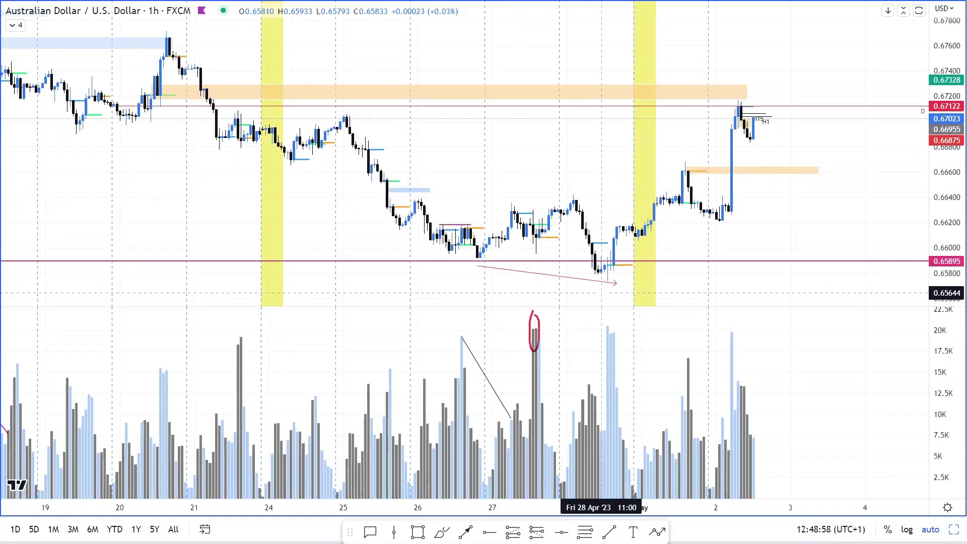
left_click_drag(938, 227, 937, 71)
left_click_drag(612, 222, 606, 78)
scroll(605, 78, "up", 3)
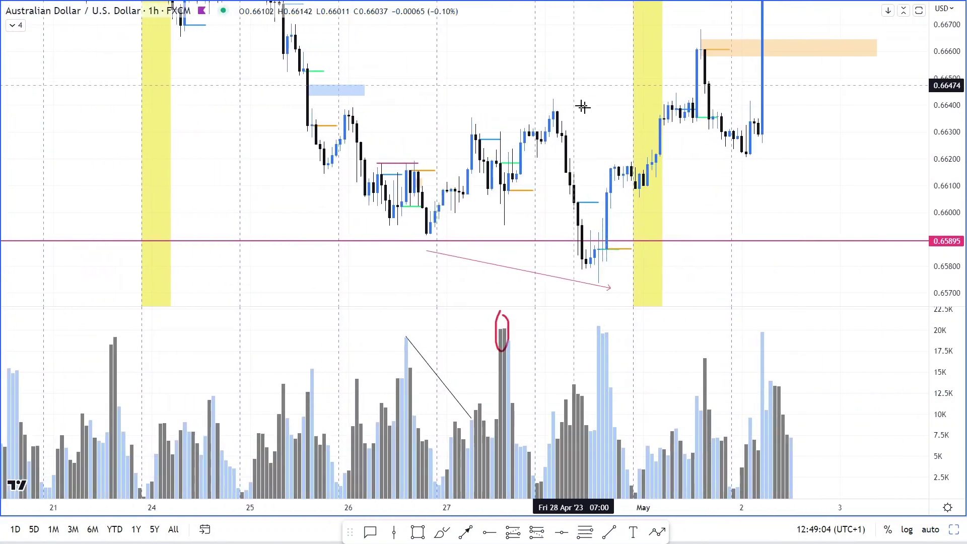
left_click_drag(578, 121, 545, 136)
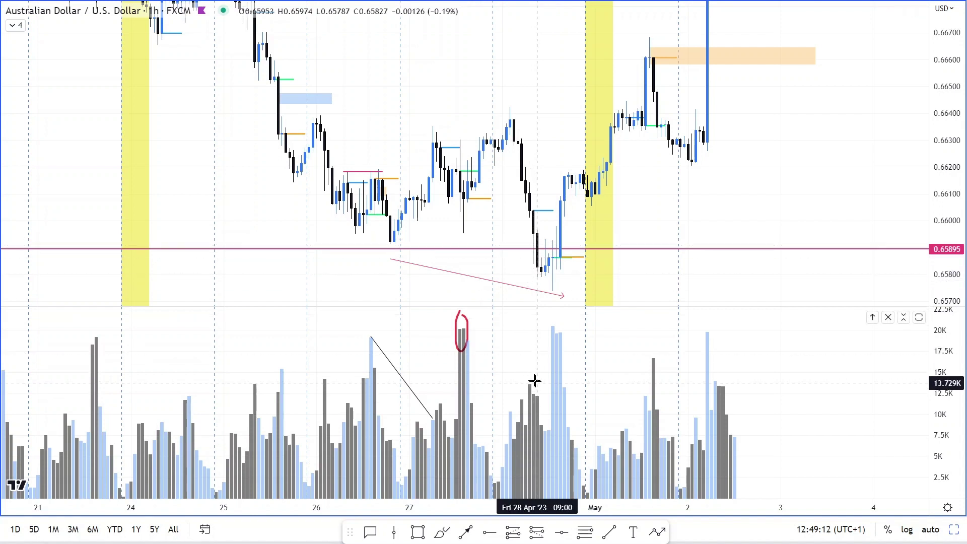
left_click(510, 387)
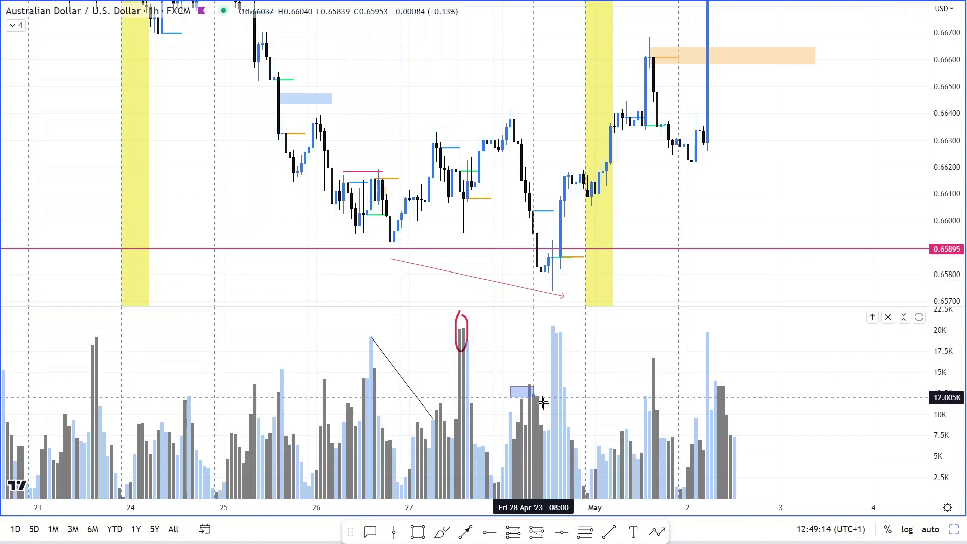
key("Escape")
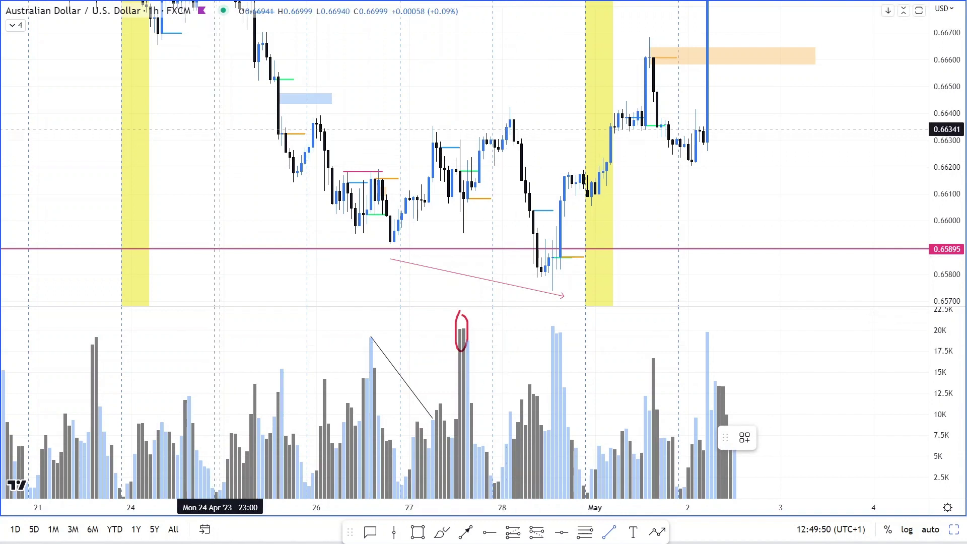
Draw three horizontal trend lines across the 25 April to 2 May price action at 0.66341, 0.66193 and 0.66101.
left_click(219, 128)
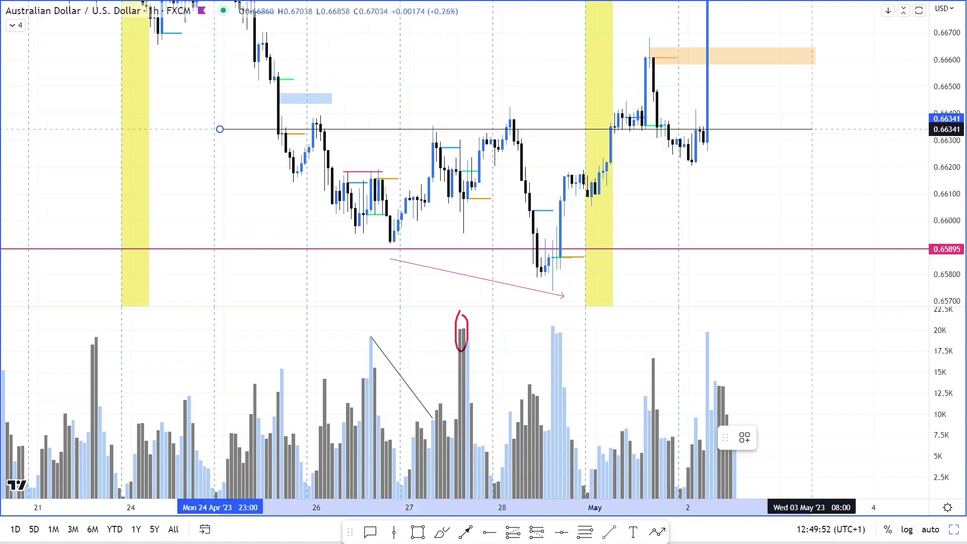
left_click(811, 129)
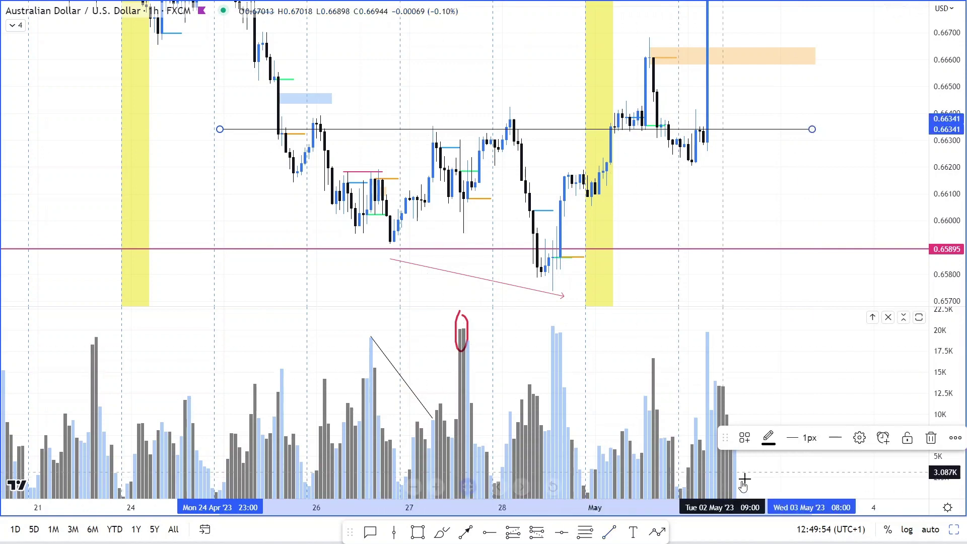
left_click(611, 532)
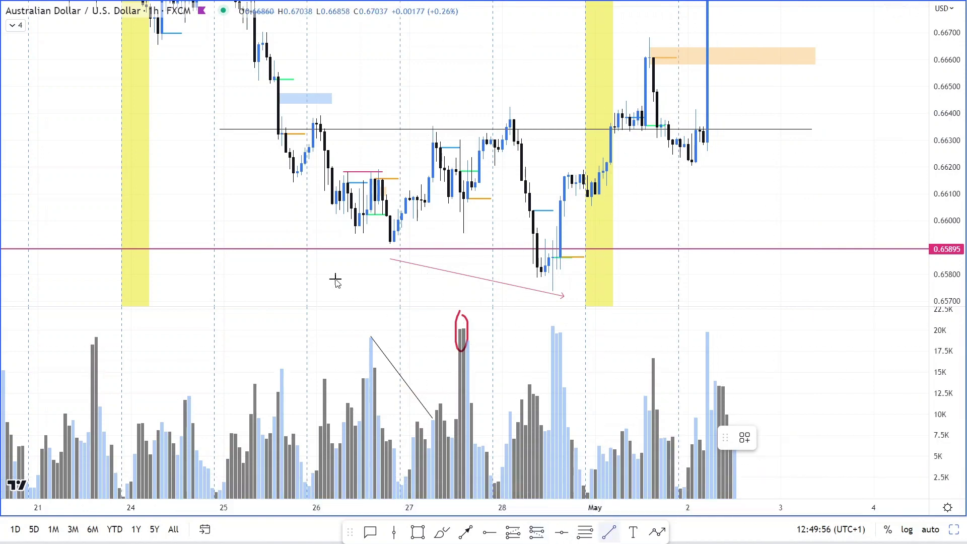
left_click(254, 168)
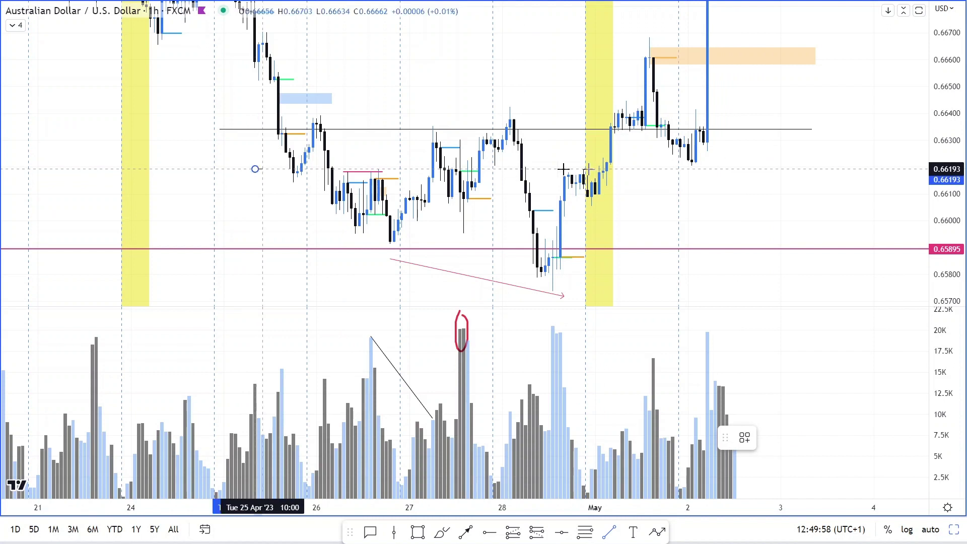
left_click(761, 168)
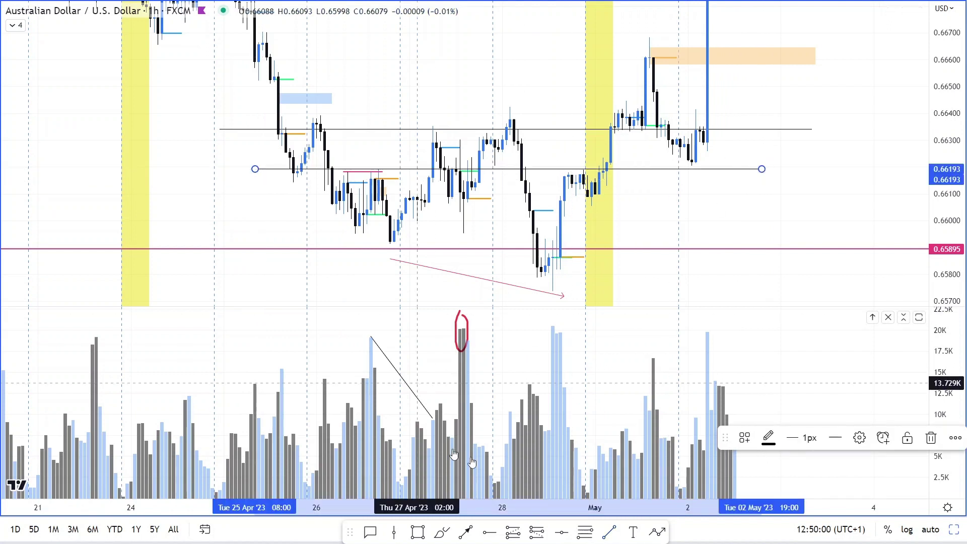
left_click(601, 539)
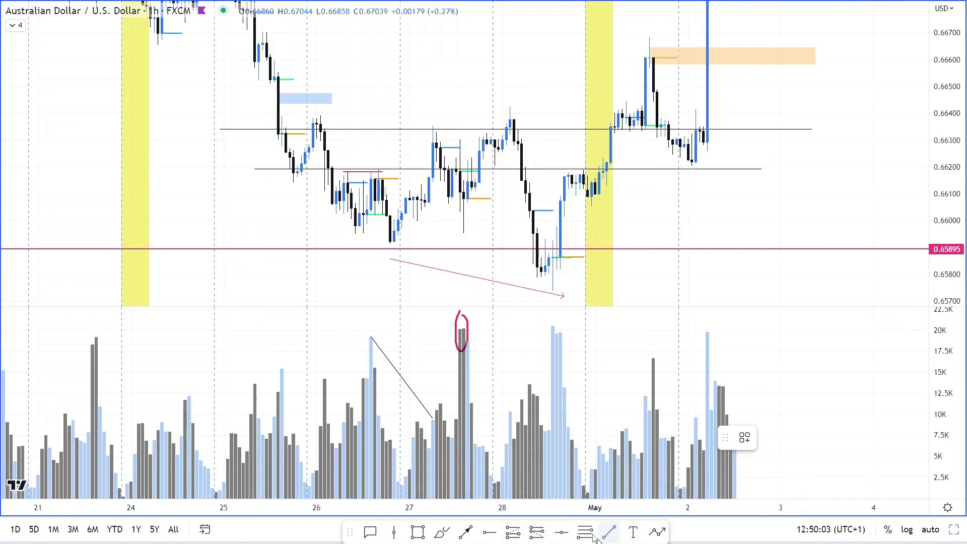
left_click(278, 194)
left_click(758, 193)
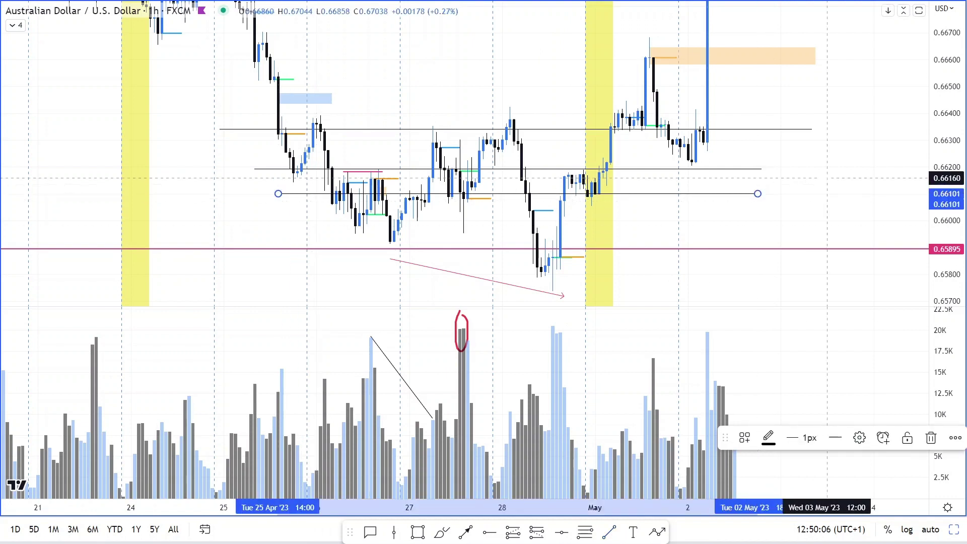
Delete the three horizontal trend lines and leave the full-screen chart view.
key("Delete")
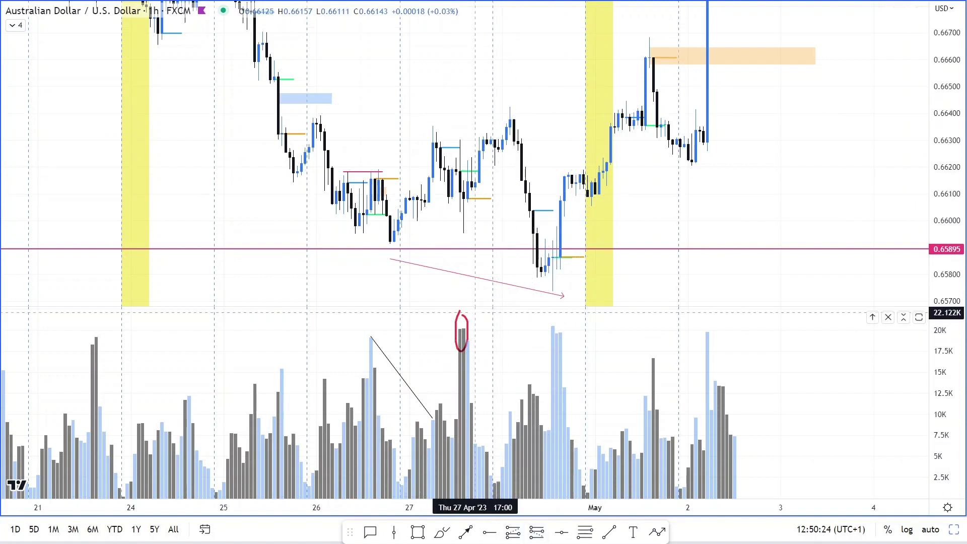
key("Escape")
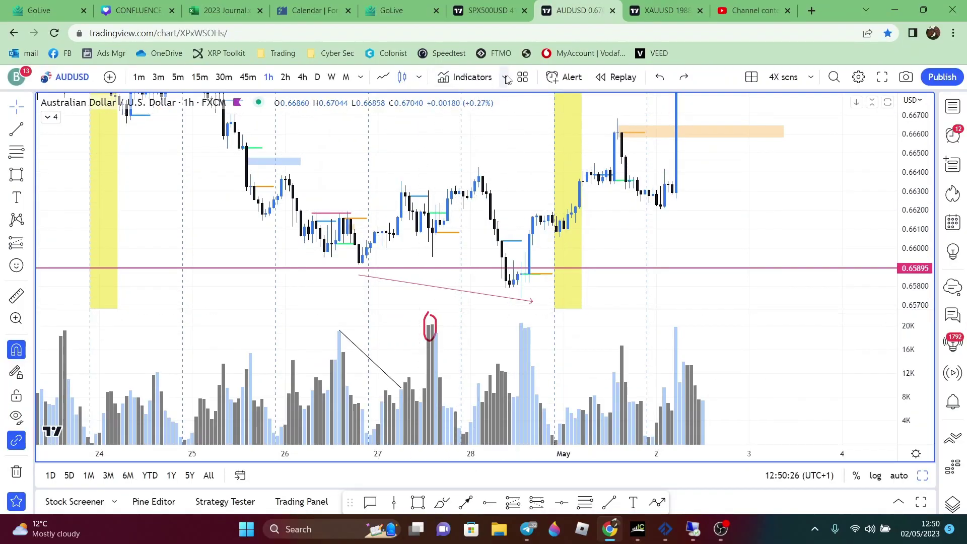
Place a Fixed Range Volume Profile over the 28 April sell-off, from about 0.66423 at 02:00 to about 0.65739 at 13:00.
left_click(506, 78)
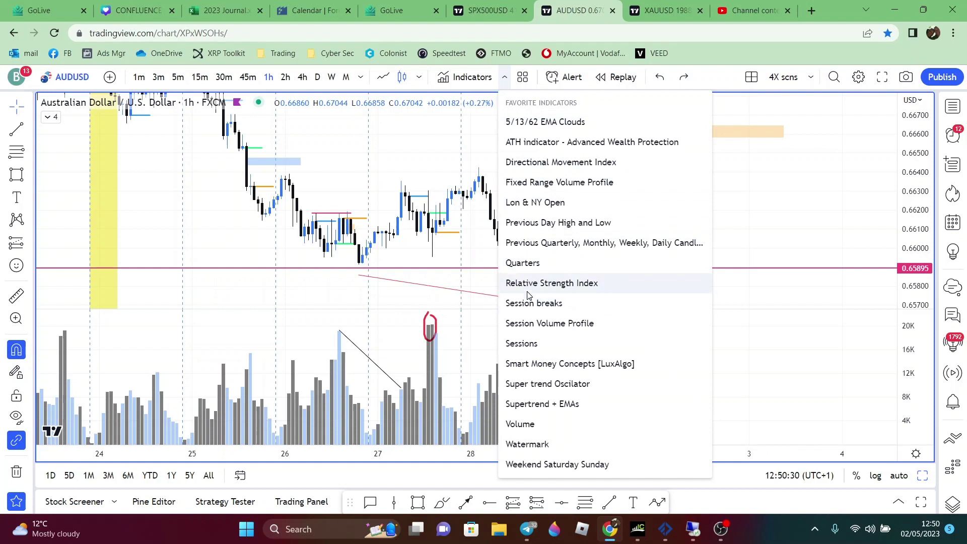
left_click(519, 182)
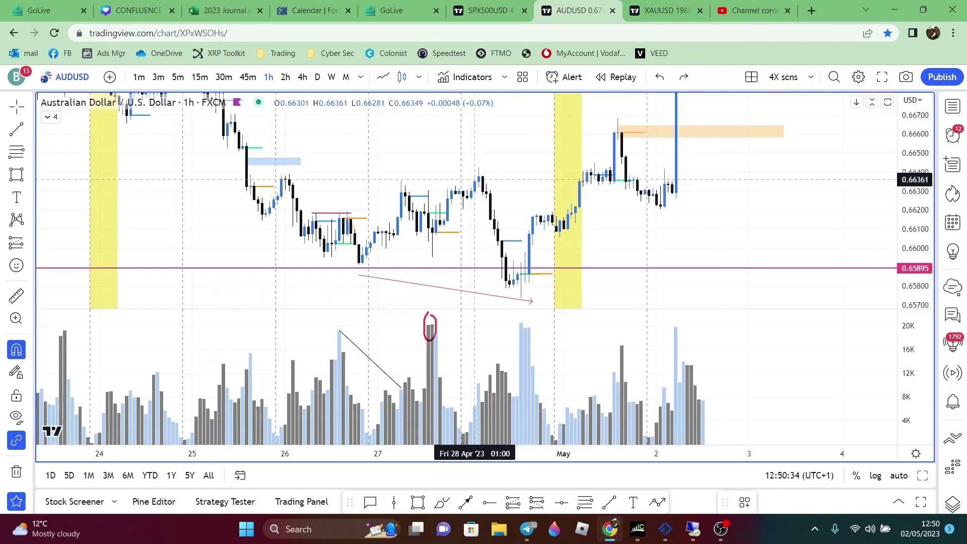
left_click_drag(479, 168, 520, 298)
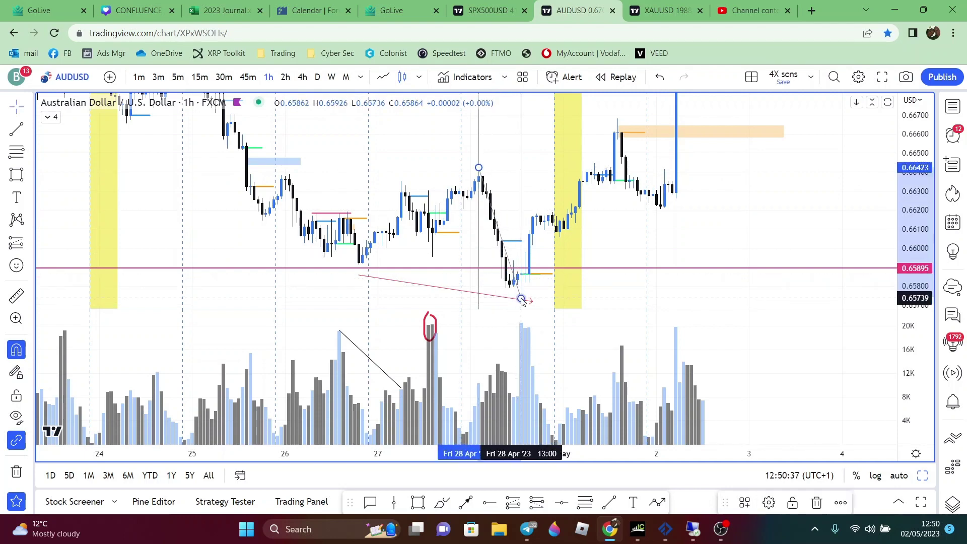
Show the chart full screen and examine the volume profile's rows across the 28 April sell-off against the surrounding candles and volume bars.
left_click(882, 76)
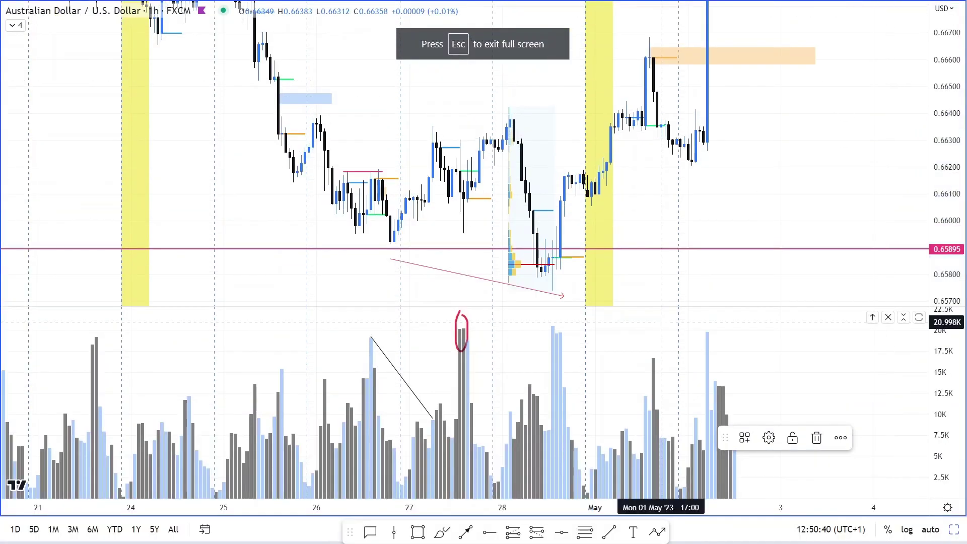
scroll(709, 219, "up", 2)
scroll(709, 219, "up", 3)
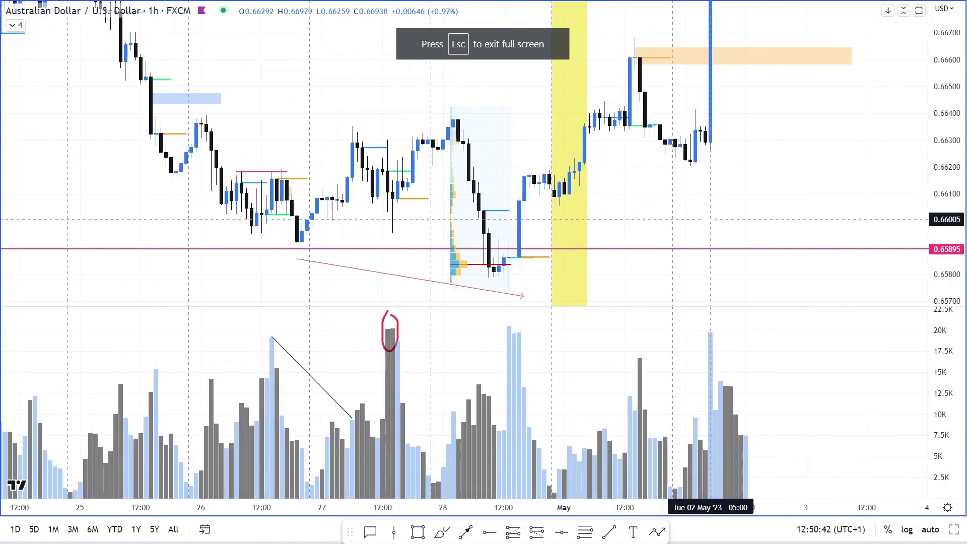
left_click_drag(951, 181, 949, 100)
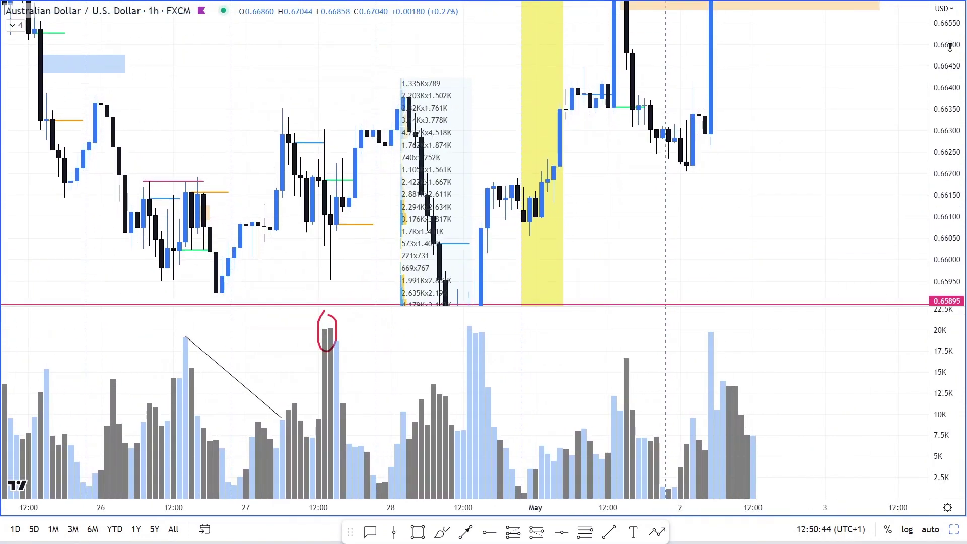
left_click_drag(679, 242, 751, 109)
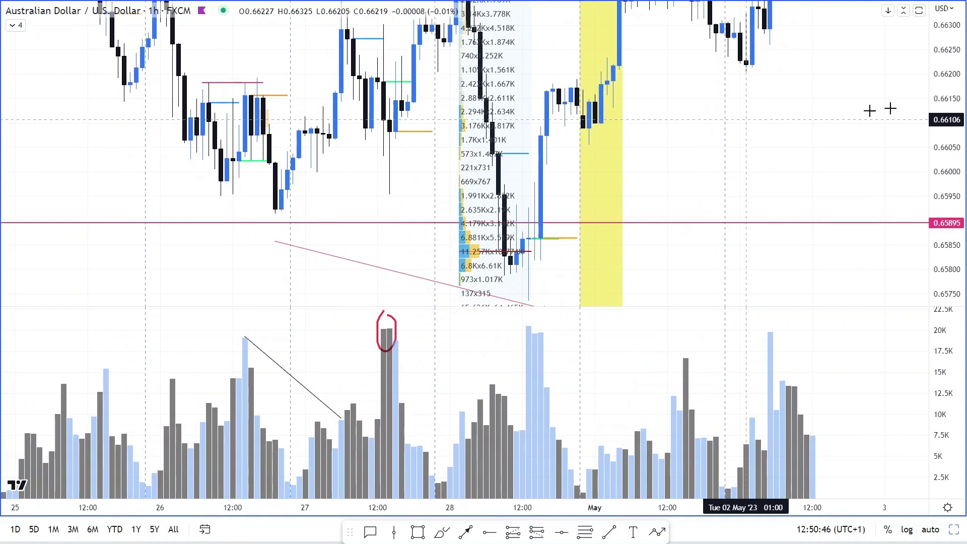
left_click_drag(940, 98, 951, 141)
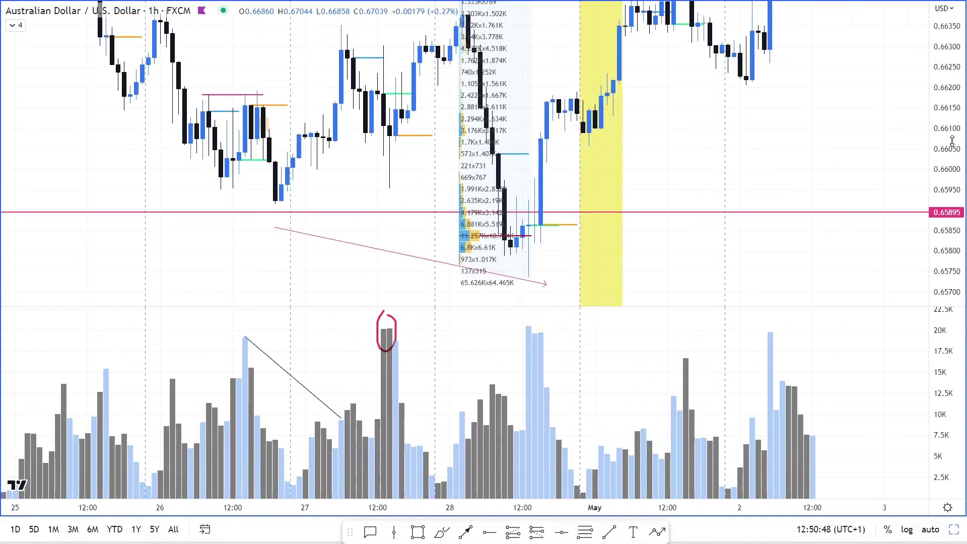
scroll(740, 161, "up", 5)
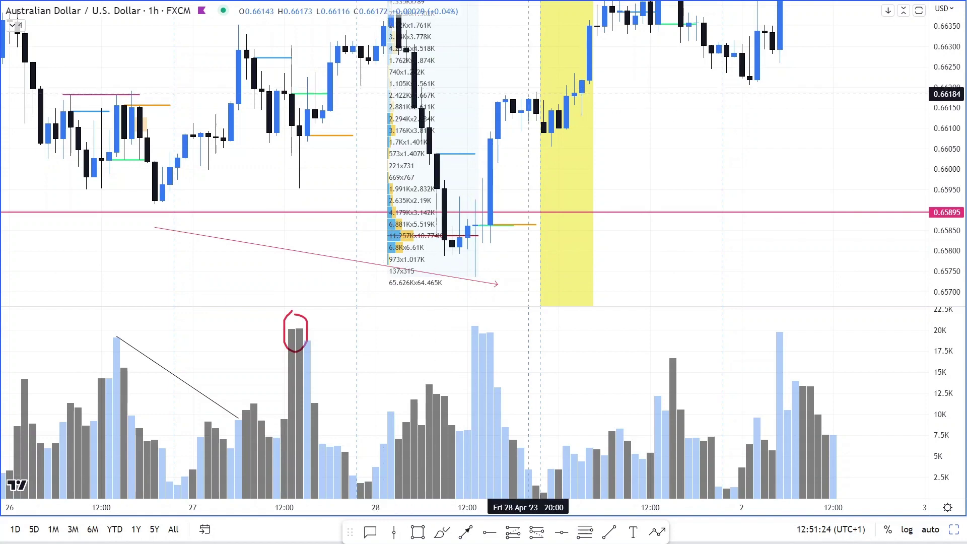
scroll(862, 99, "down", 3)
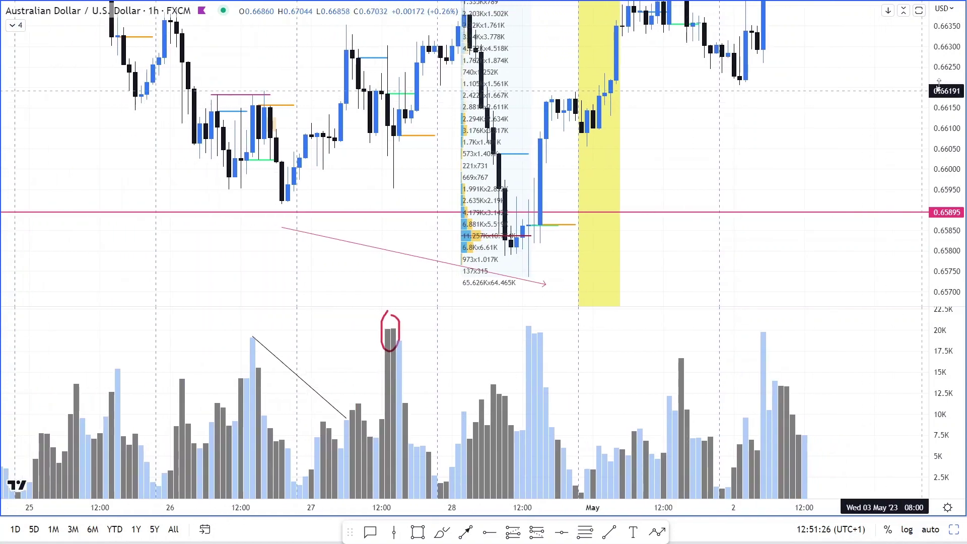
left_click_drag(949, 88, 952, 172)
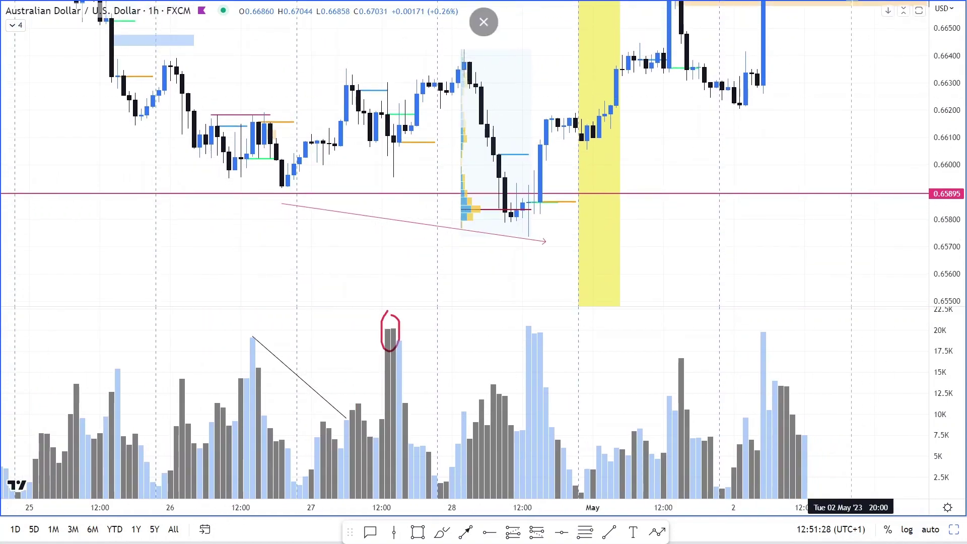
left_click_drag(669, 146, 676, 188)
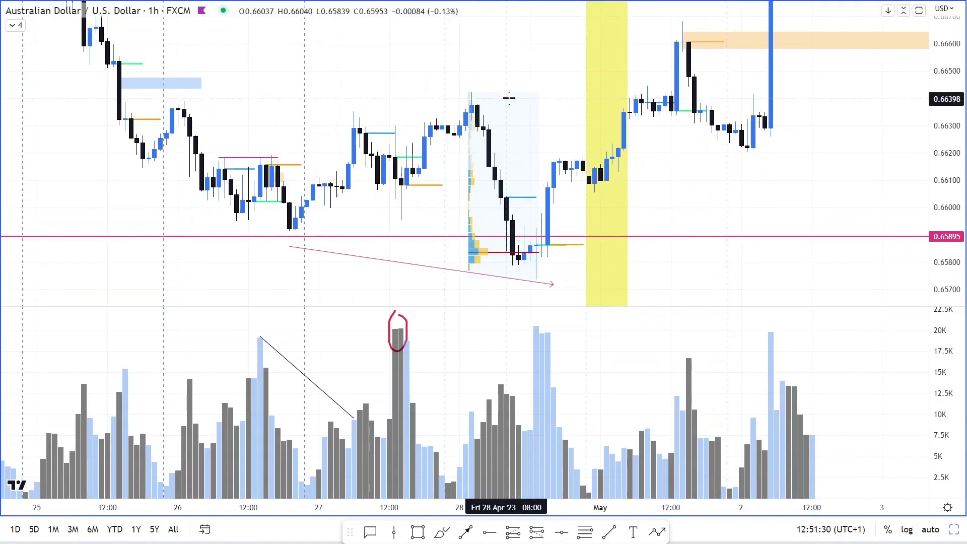
Delete the volume profile from the 28 April sell-off and maximise the price pane to show 20 April to early May.
left_click(471, 94)
key("Delete")
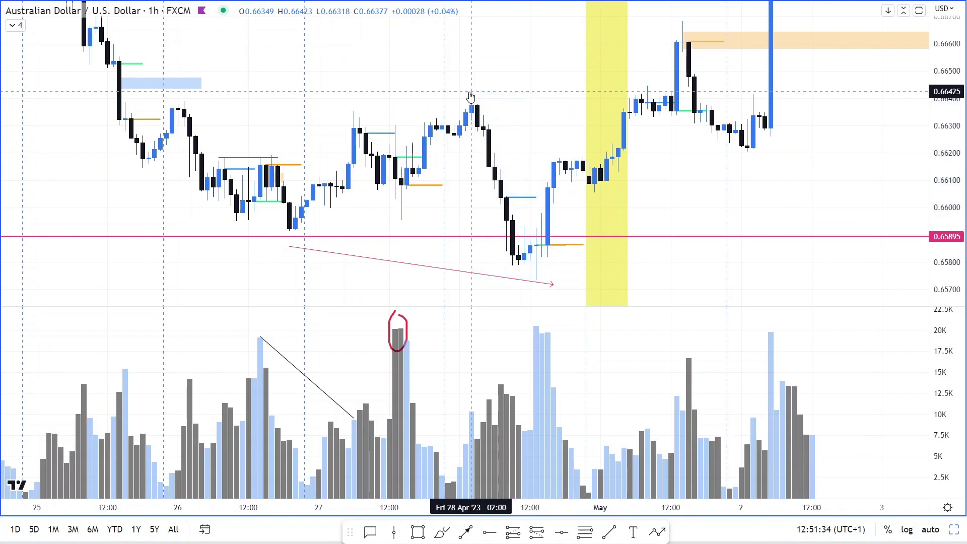
double_click(676, 194)
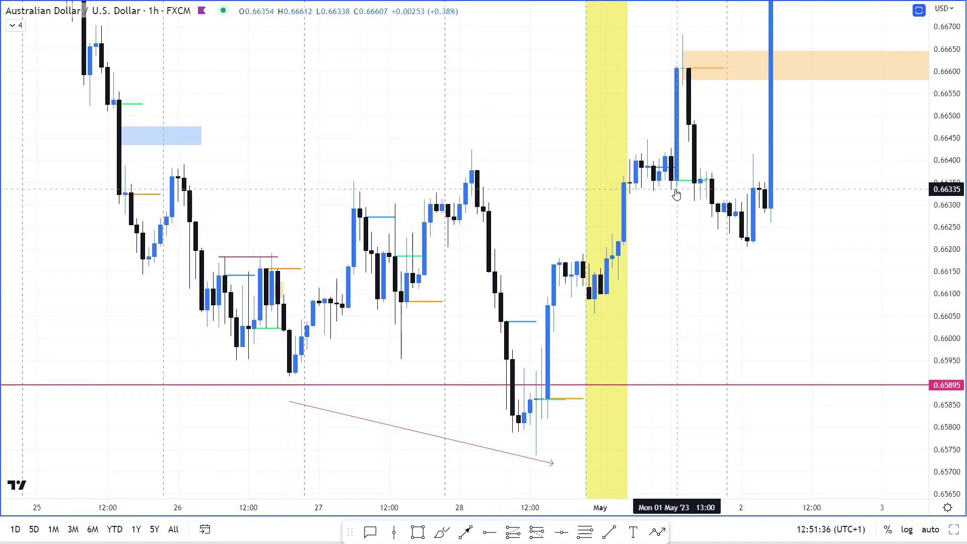
scroll(676, 194, "down", 3)
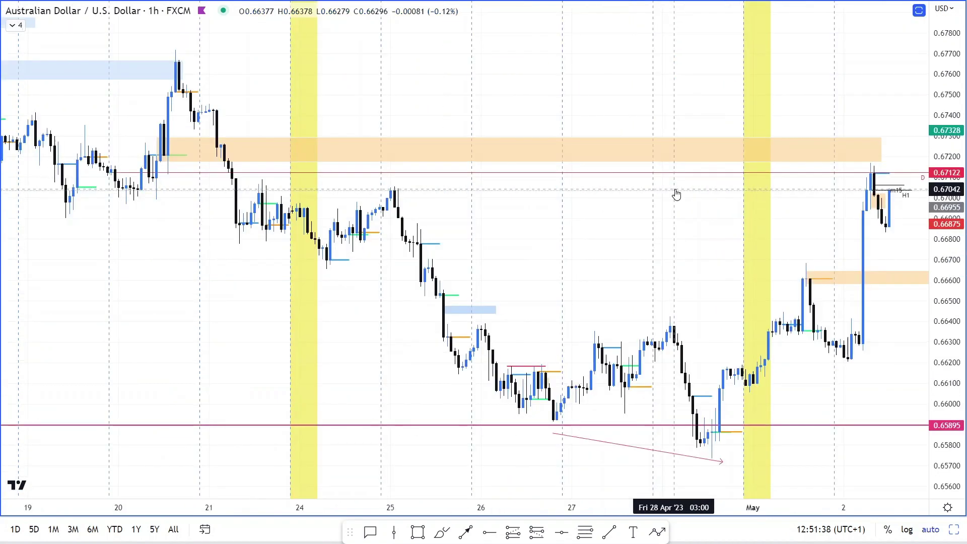
scroll(676, 194, "down", 2)
left_click_drag(676, 195, 445, 246)
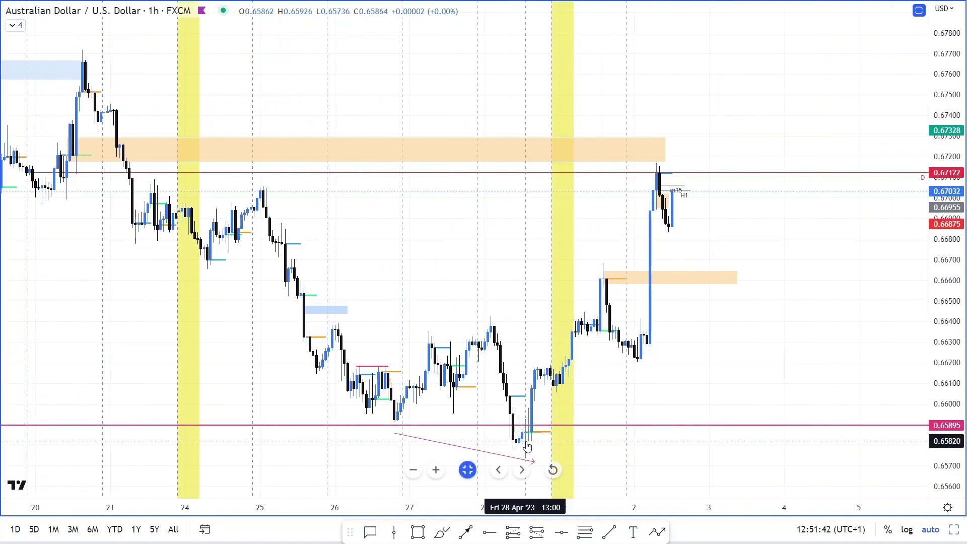
Switch the AUDUSD chart interval to 15 minutes and on to daily.
key("1")
key("5")
key("Return")
key("d")
key("Return")
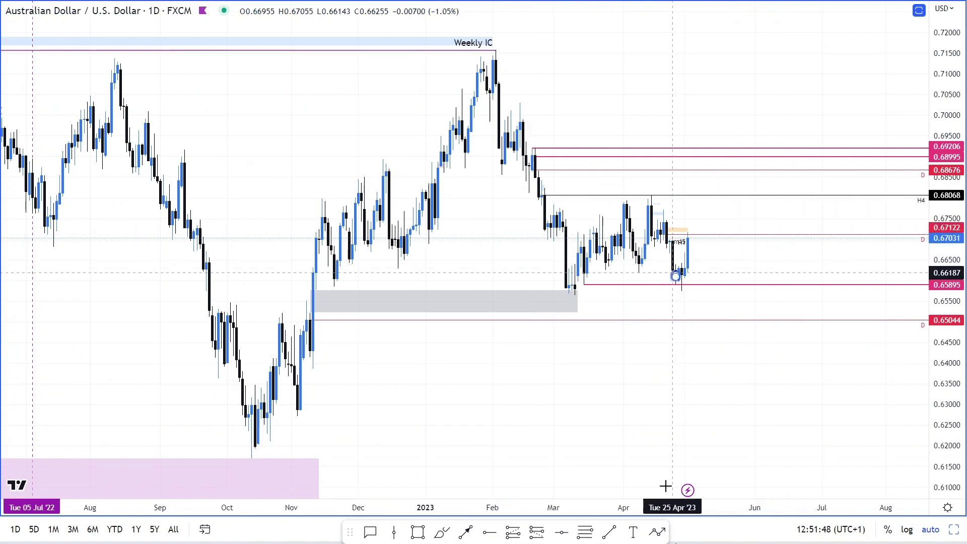
Draw an arrow from about 0.67132 on 9 May up to about 0.71626 on 2 June, and delete it.
left_click(464, 534)
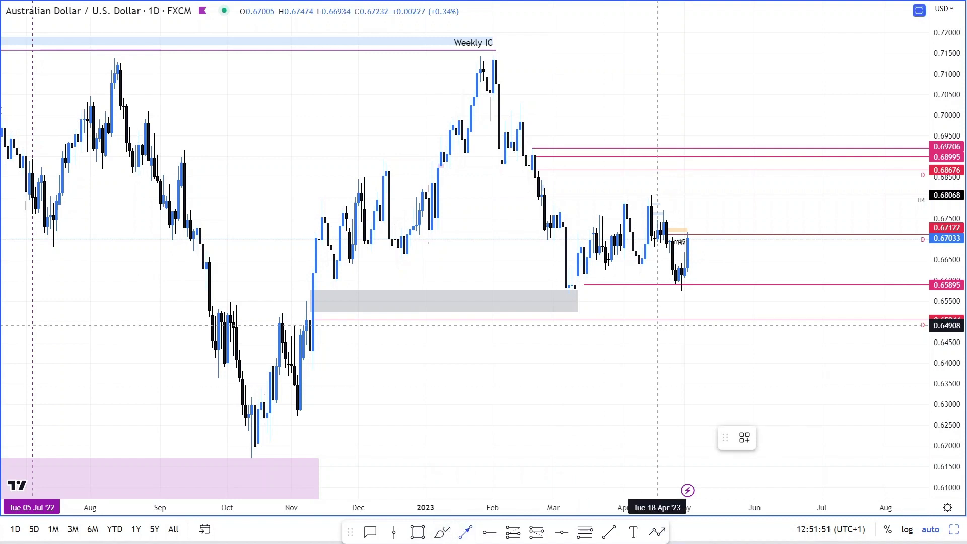
left_click(703, 235)
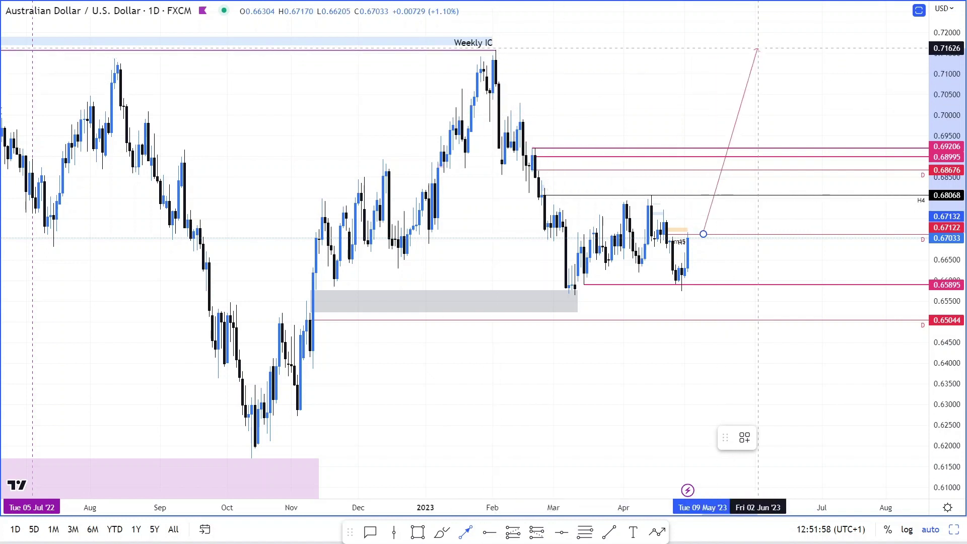
left_click(758, 49)
key("Delete")
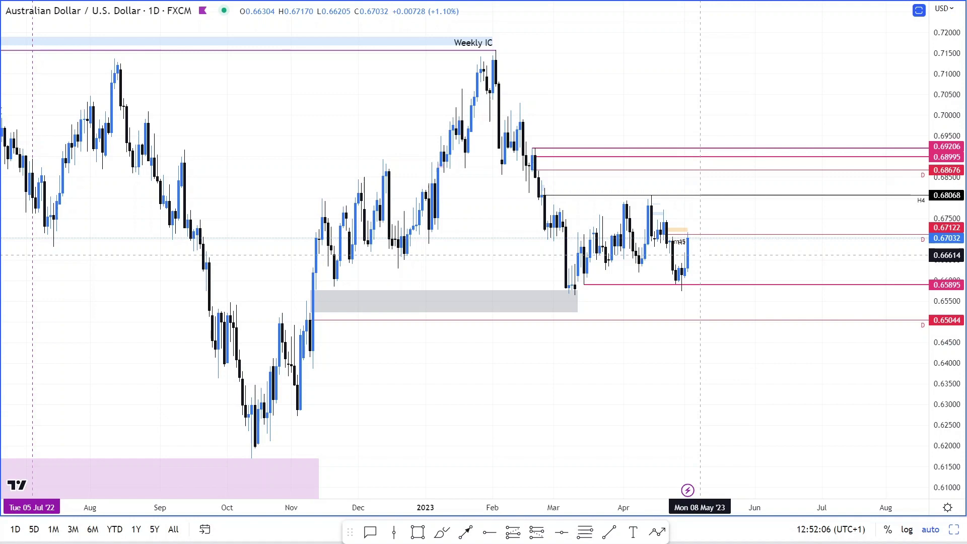
Look over the daily candles from March to May and switch the chart interval to 240 minutes and on to 60 minutes.
scroll(699, 255, "up", 5)
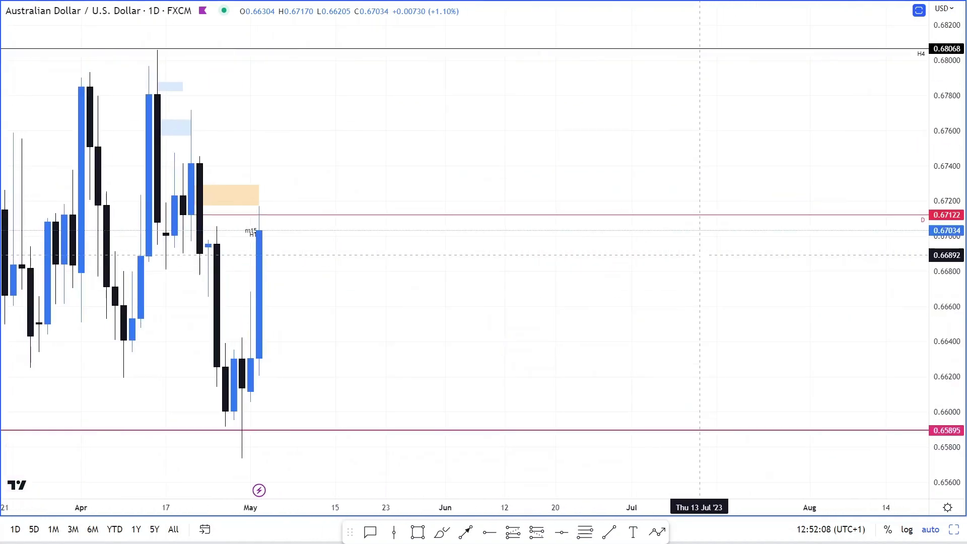
left_click_drag(369, 341, 615, 328)
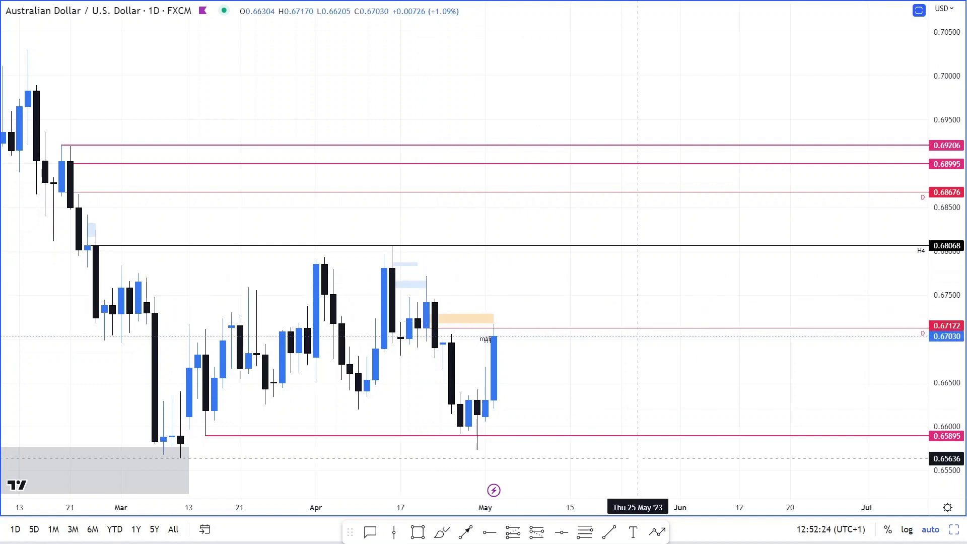
key("2")
key("4")
key("0")
key("Return")
key("6")
key("0")
key("Return")
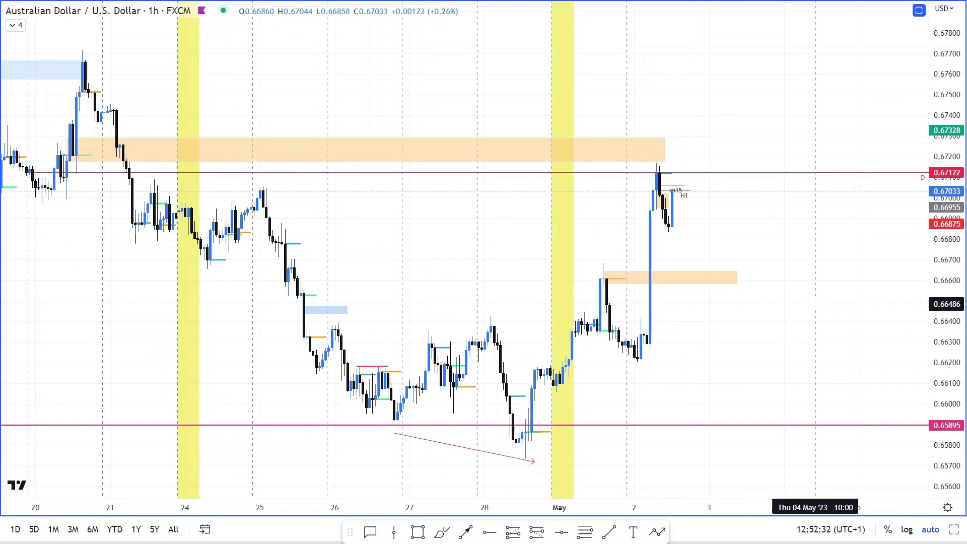
Outline the hourly price action of 19–21 April, 17–18 April and the 20 April rally in turn with temporary selection boxes.
scroll(816, 303, "down", 3)
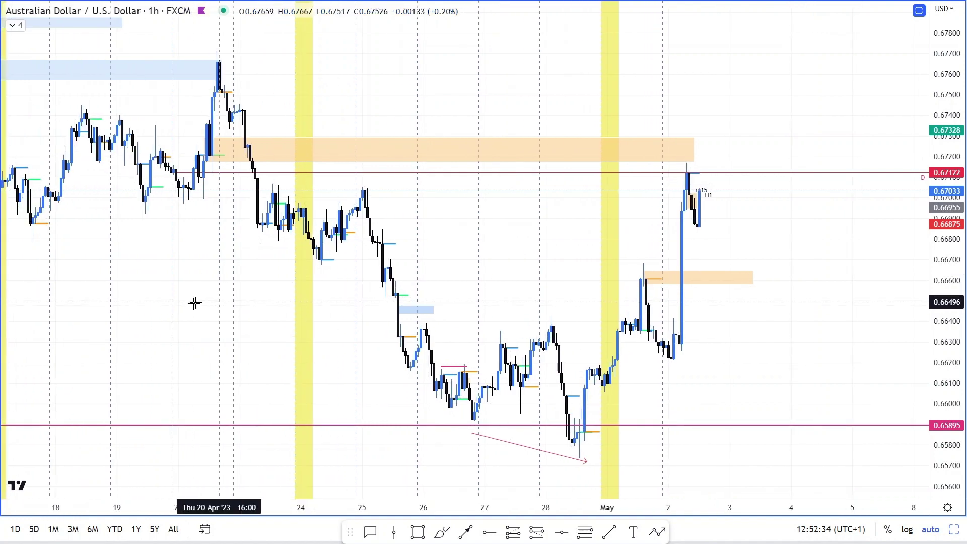
scroll(349, 302, "left", 5)
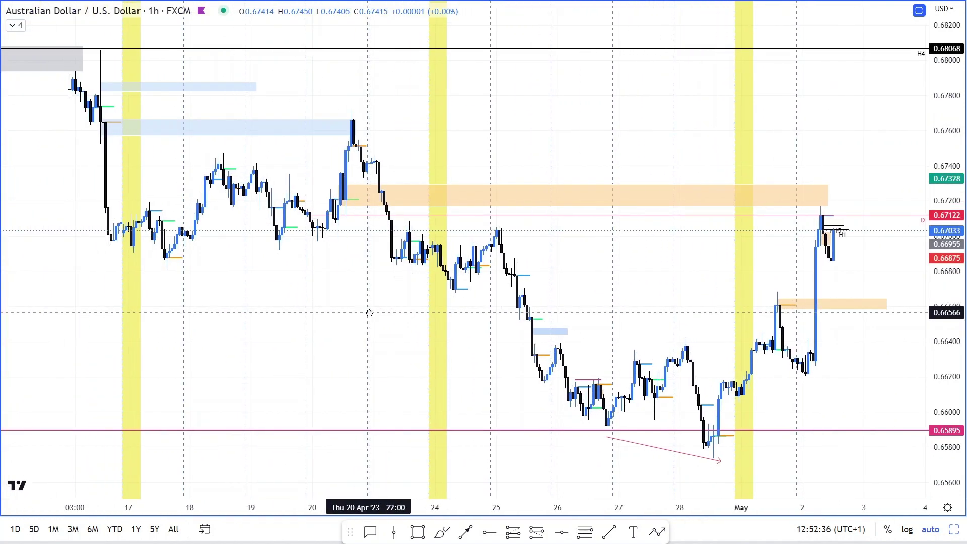
scroll(369, 313, "left", 3)
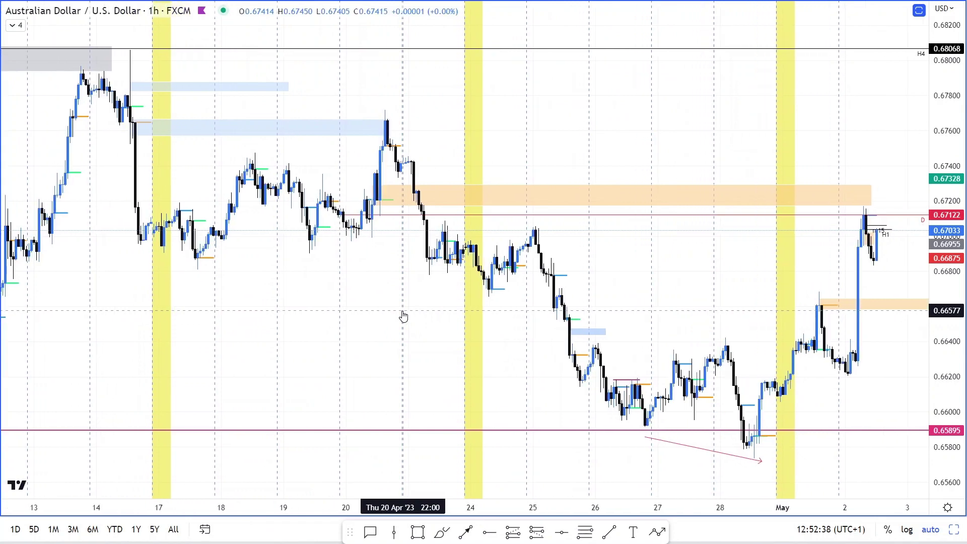
left_click_drag(334, 322, 322, 325)
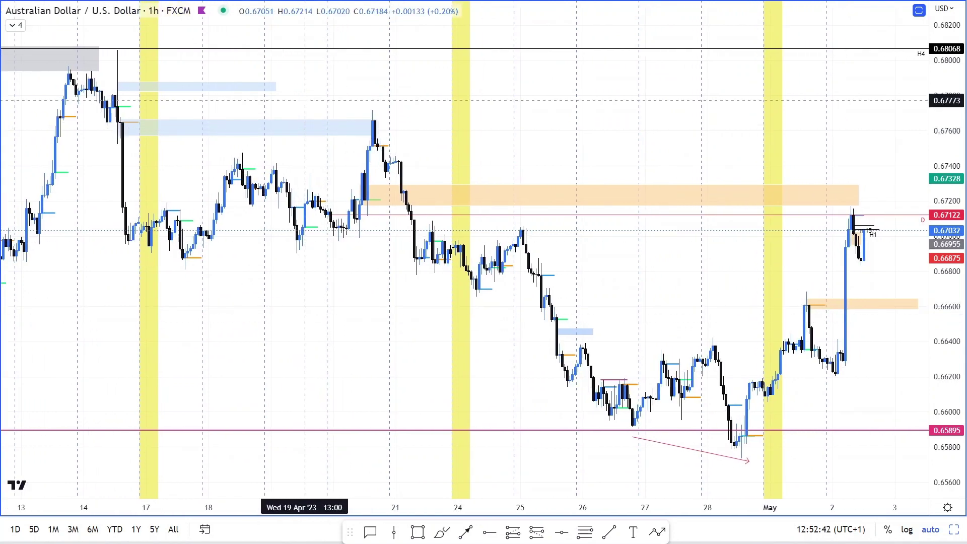
left_click_drag(307, 103, 403, 248)
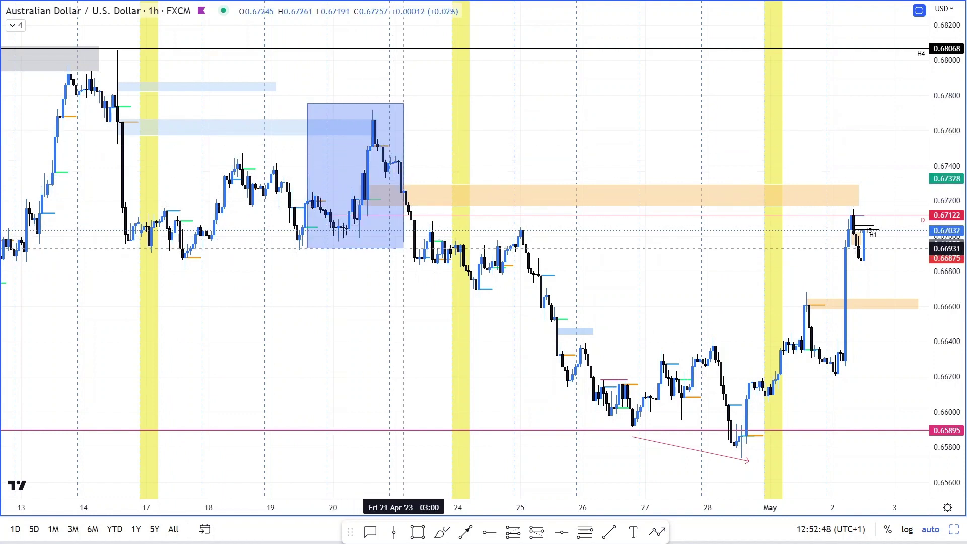
left_click_drag(403, 247, 403, 247)
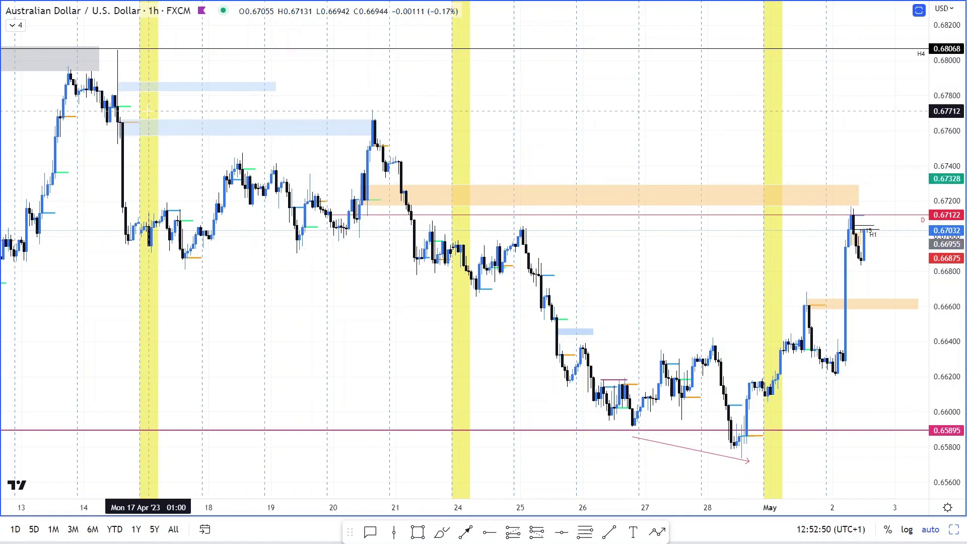
left_click_drag(151, 112, 252, 246)
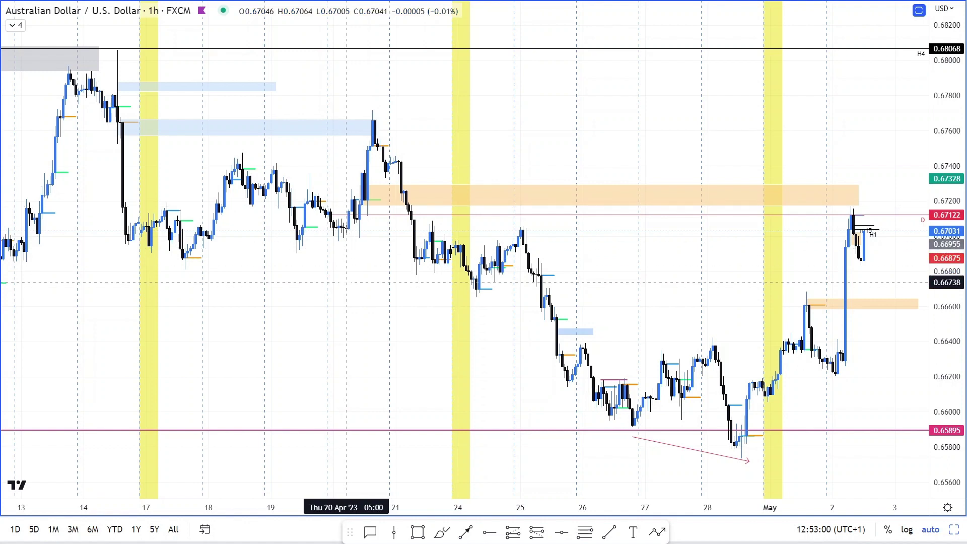
left_click_drag(346, 280, 387, 86)
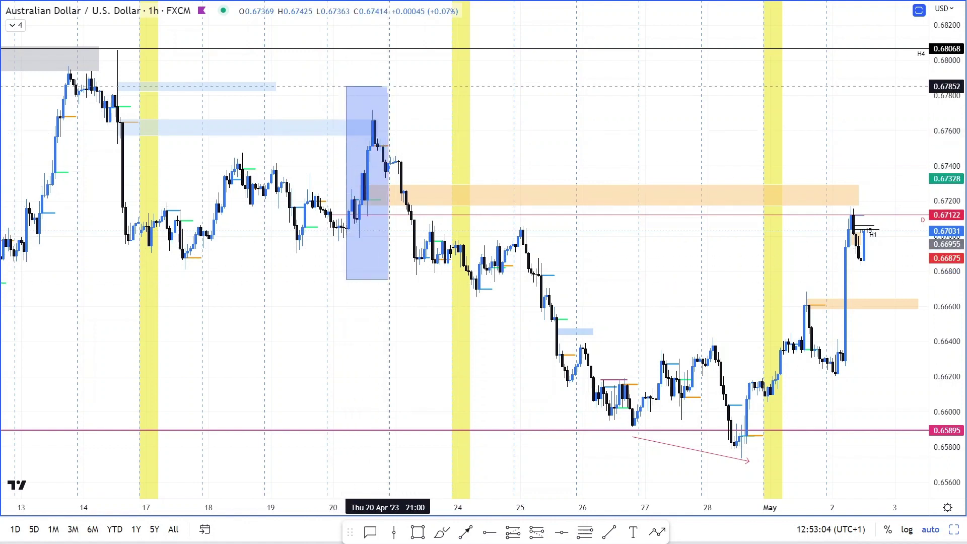
left_click_drag(388, 86, 388, 87)
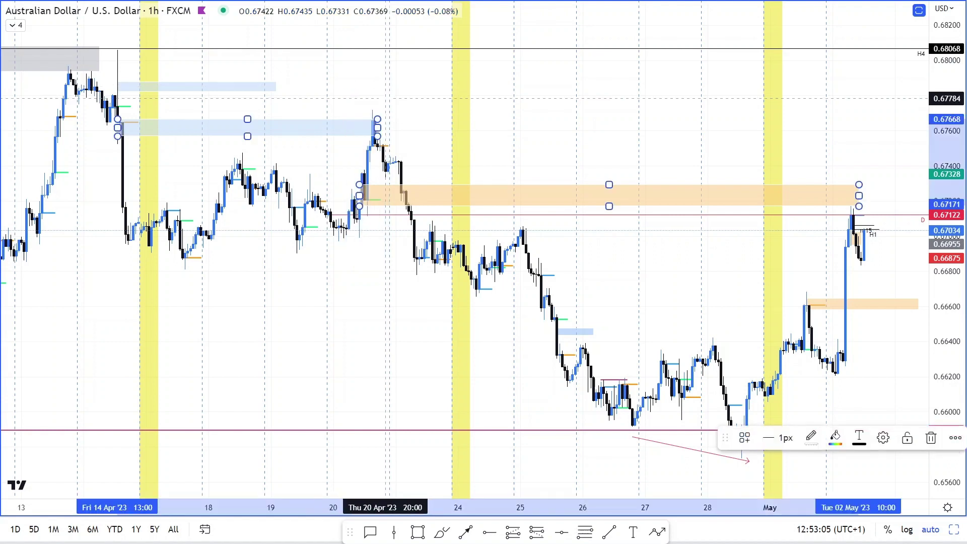
left_click(368, 227)
Restore the volume pane below the hourly candles and pick out the orange zone starting at the 20 April rally.
double_click(367, 310)
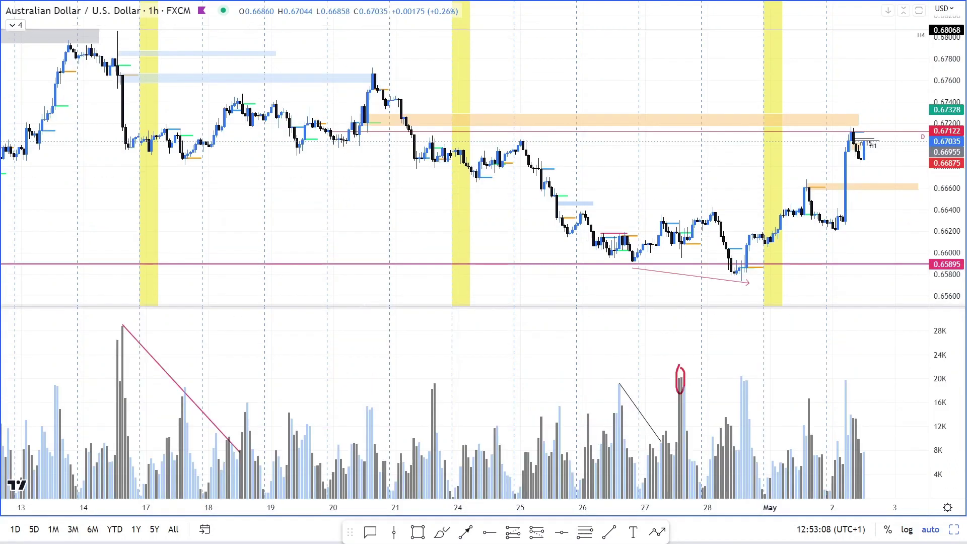
left_click(371, 125)
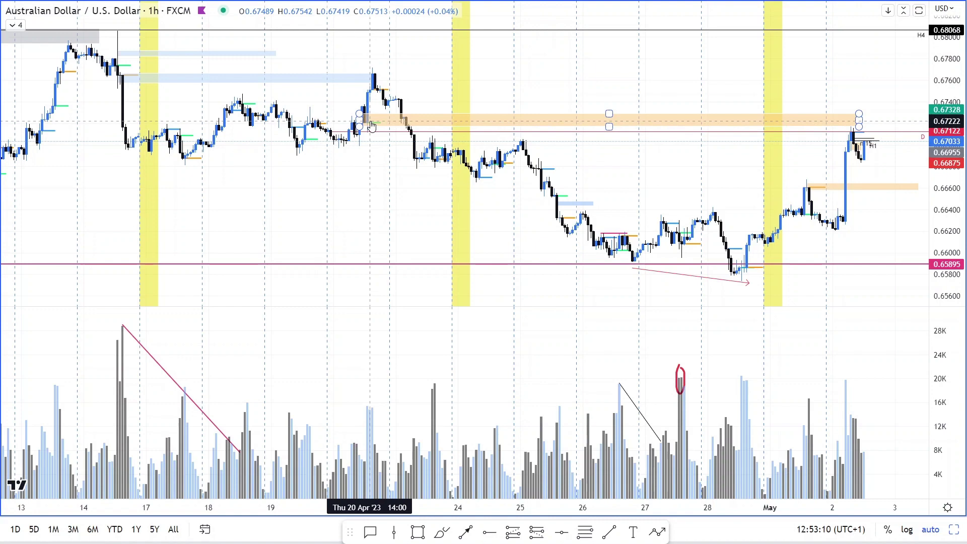
left_click(281, 351)
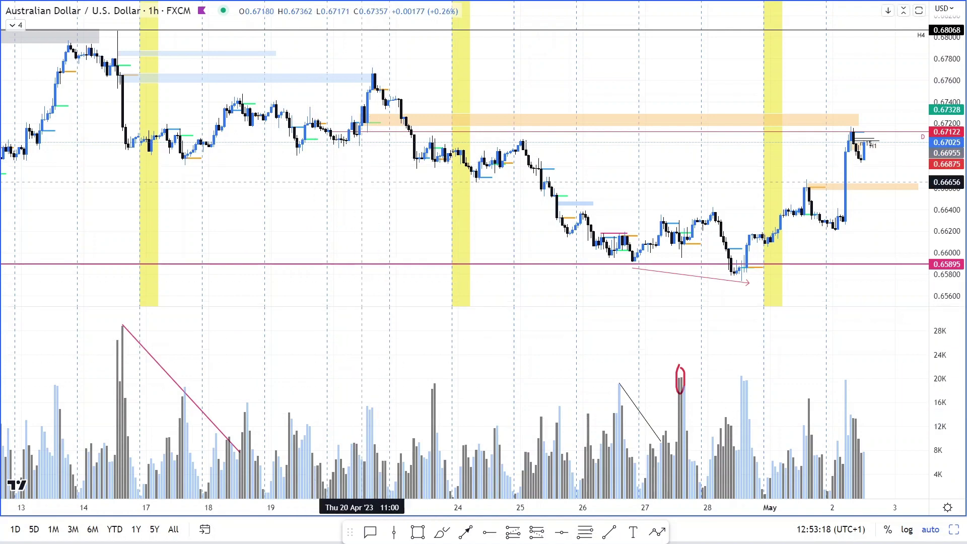
Maximize the hourly price pane and pick out the blue zone that ends at the 20 April high.
double_click(362, 183)
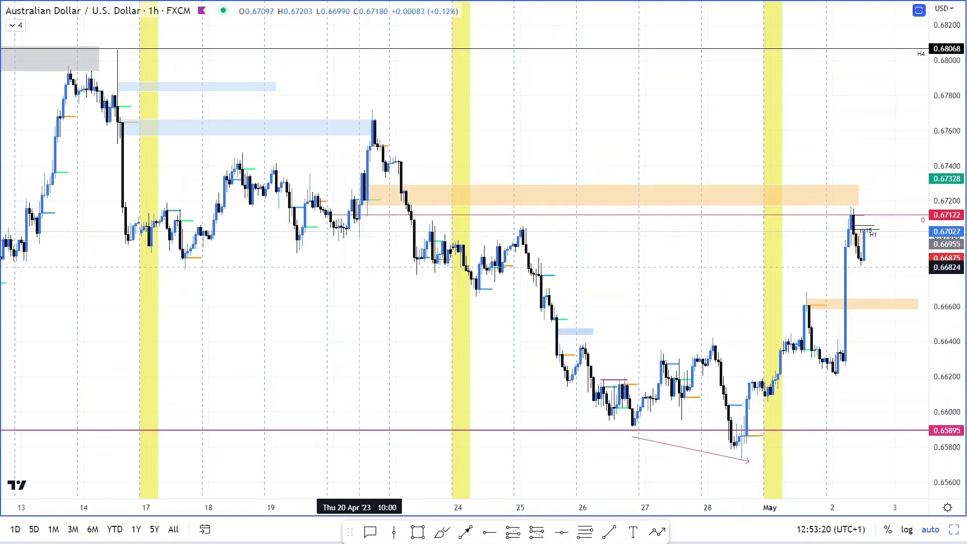
scroll(359, 266, "up", 2)
scroll(359, 267, "down", 1)
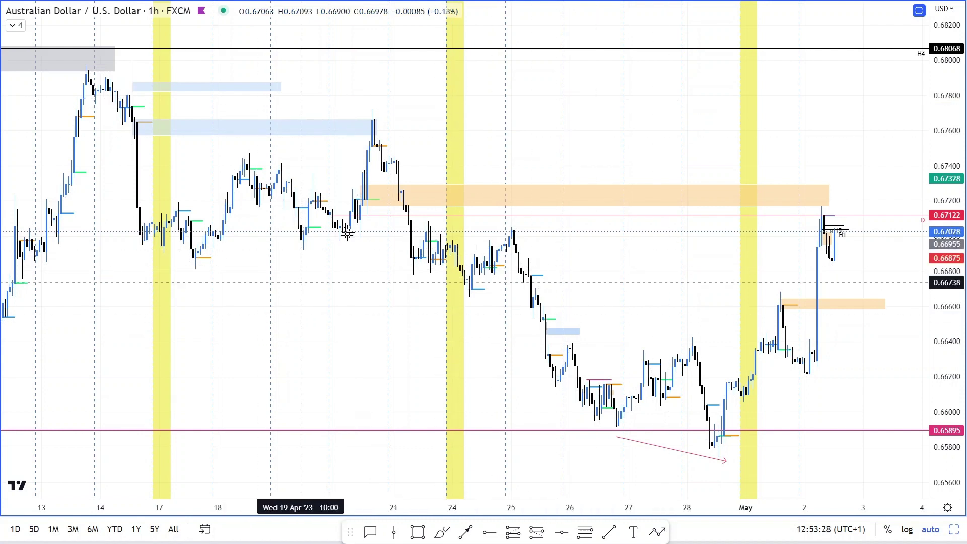
left_click(372, 133)
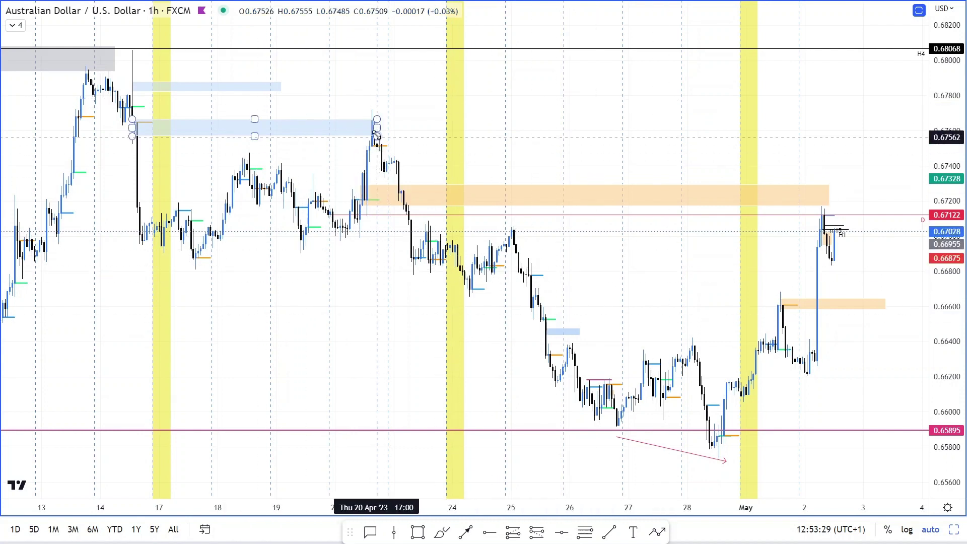
left_click(354, 320)
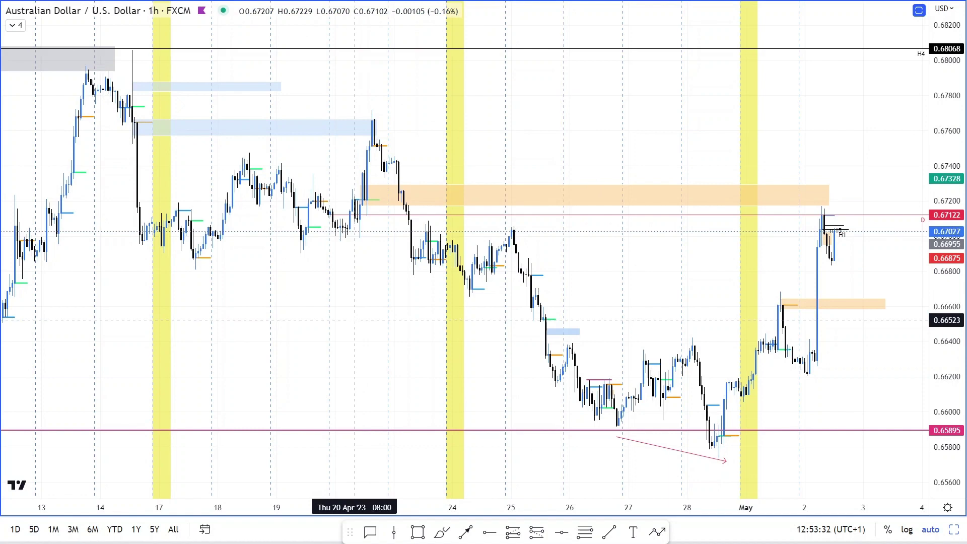
Compare with the hourly New Zealand Dollar / U.S. Dollar chart and return to Australian Dollar / U.S. Dollar.
key("Down")
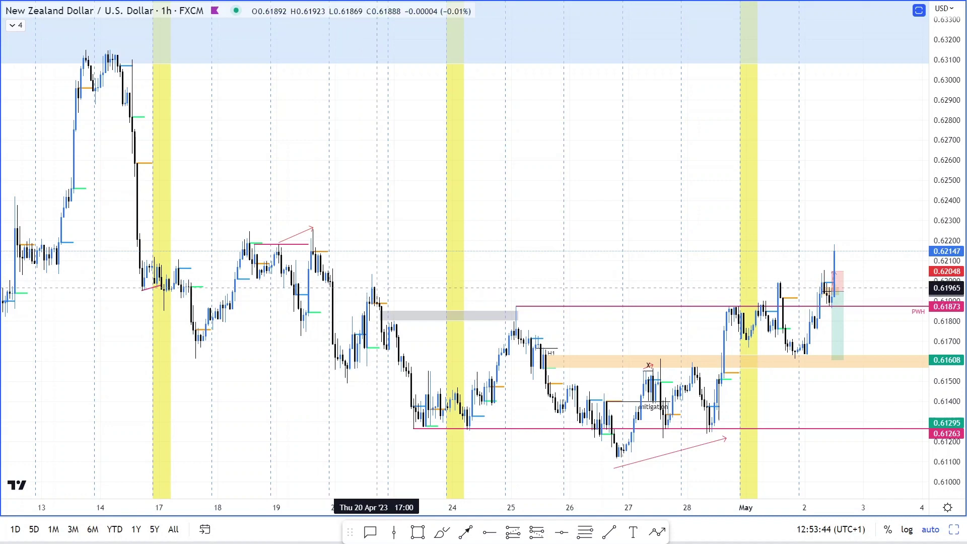
key("Down")
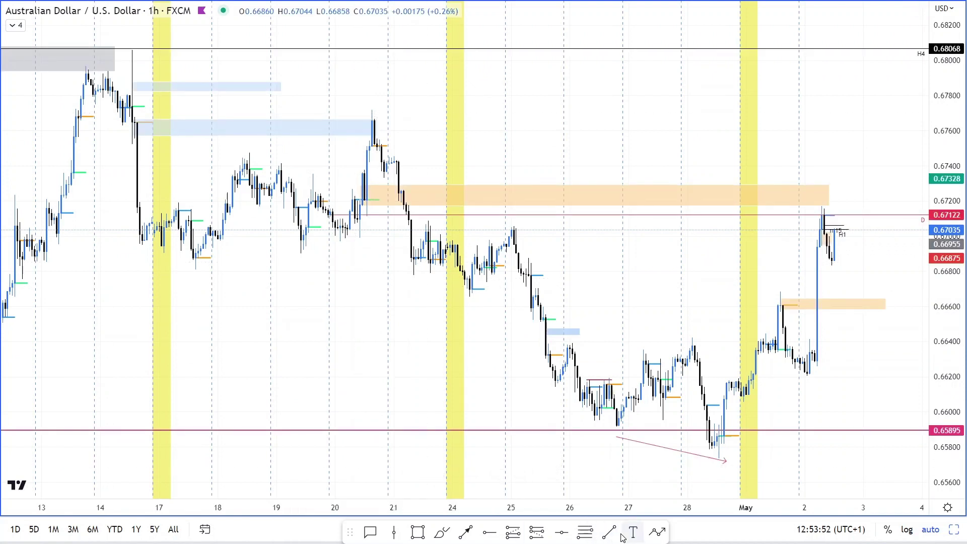
Draw a trend line from about 0.67533 on 18 April to about 0.67307 on 20 April and apply the Liquidity grab template.
left_click(609, 533)
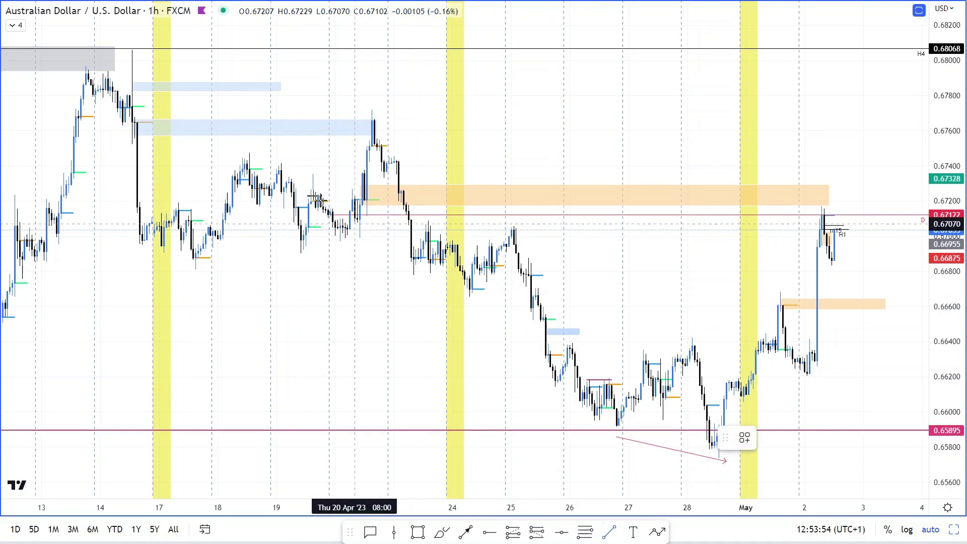
left_click(227, 143)
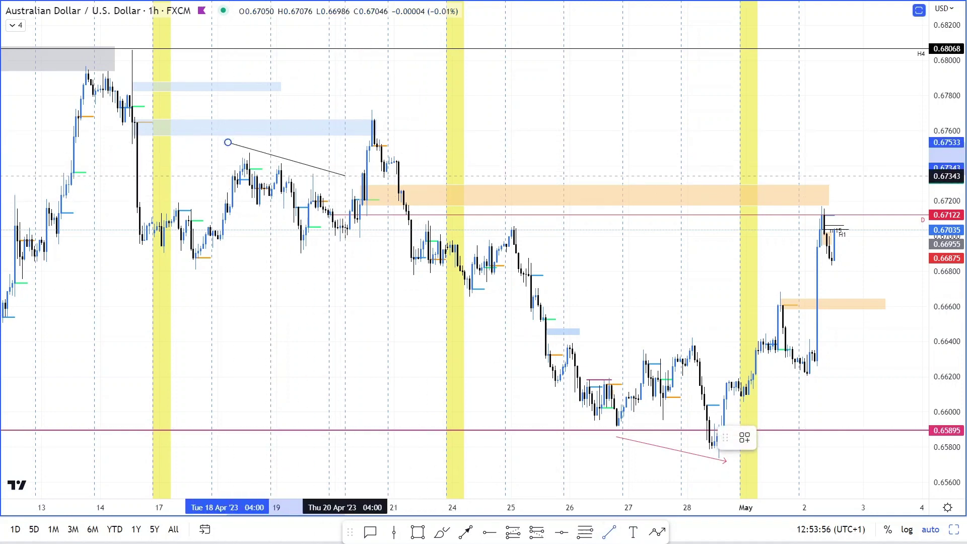
left_click(337, 182)
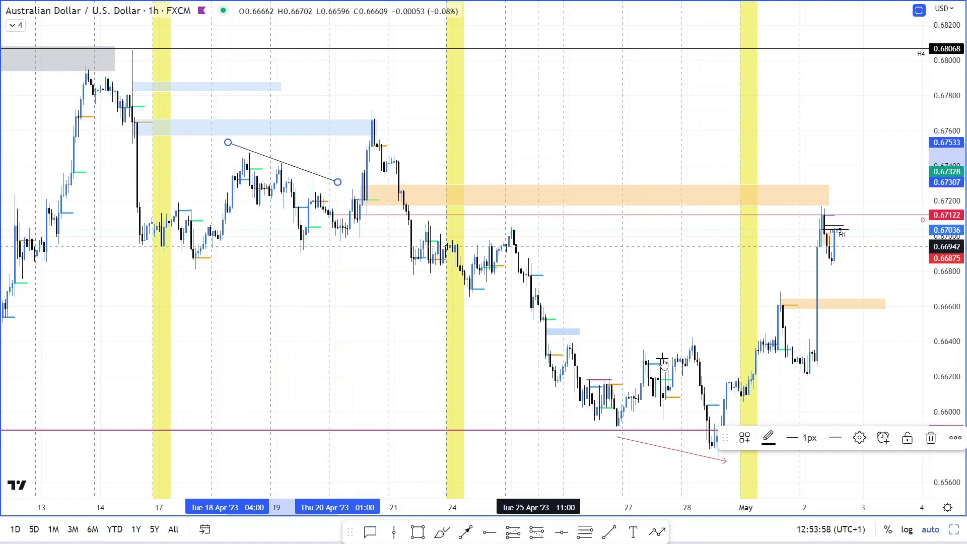
left_click(743, 439)
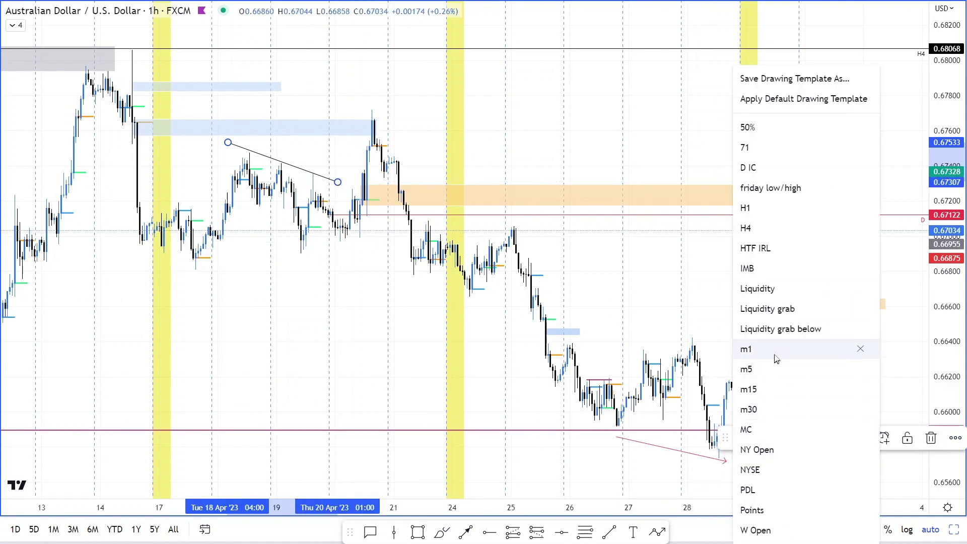
left_click(752, 306)
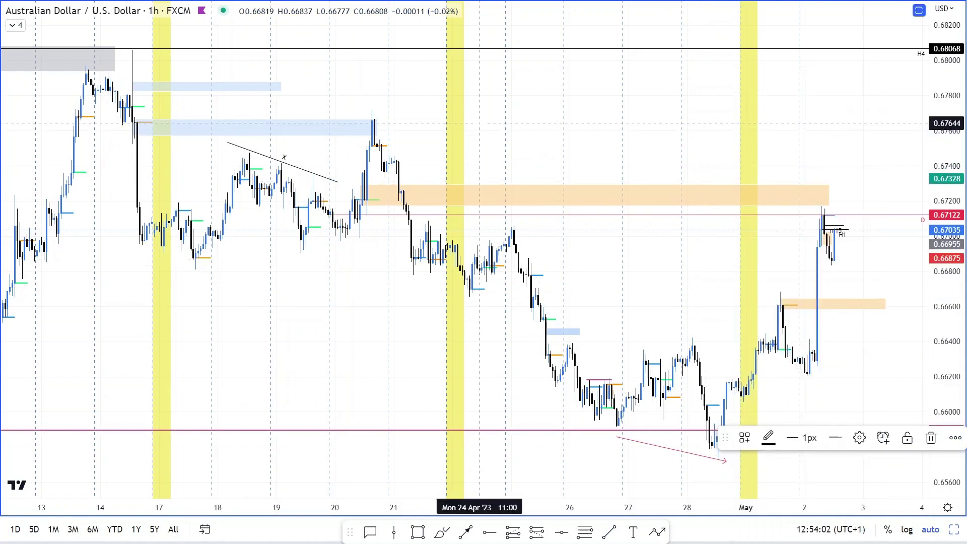
left_click(479, 123)
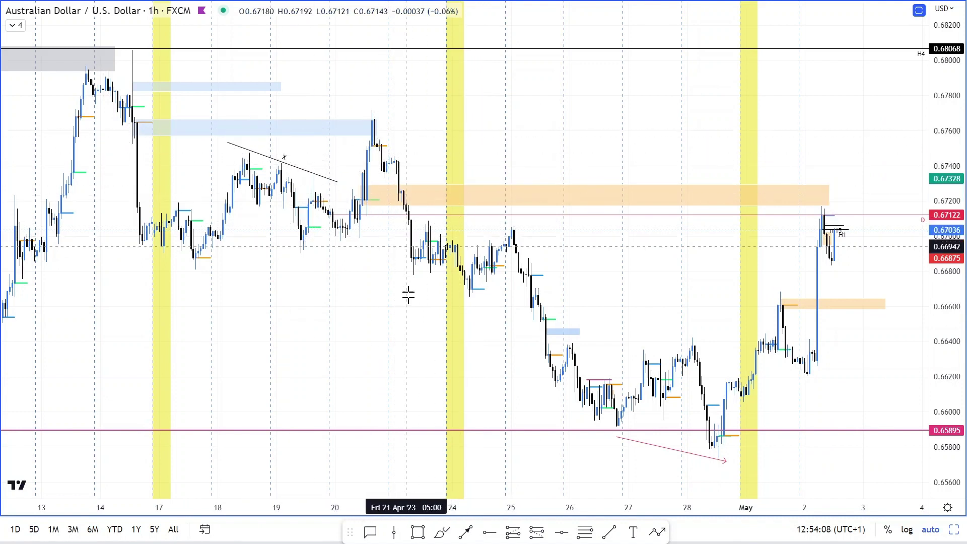
Switch the chart interval to 15 minutes and examine the price action from 19 to 26 April around the orange zone.
left_click(367, 192)
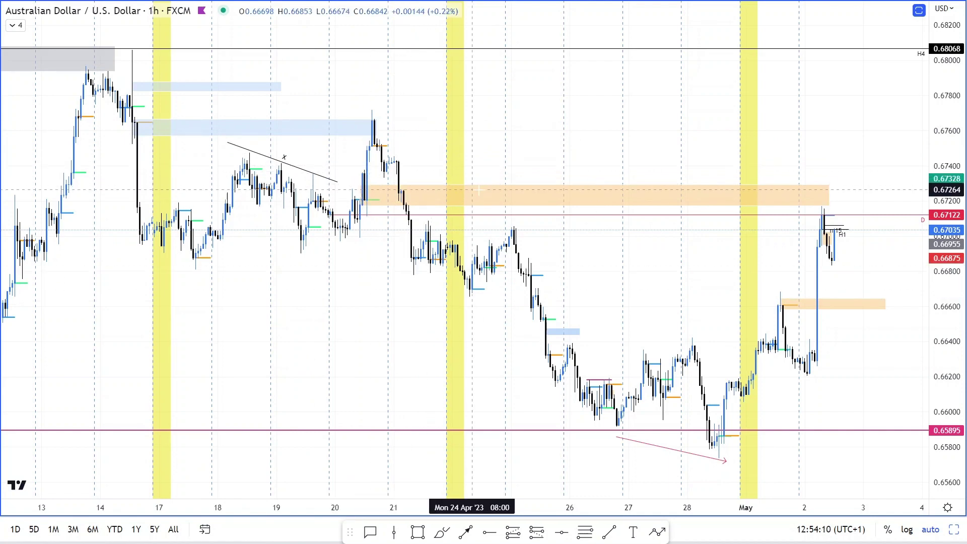
left_click(489, 100)
type("15")
key("Return")
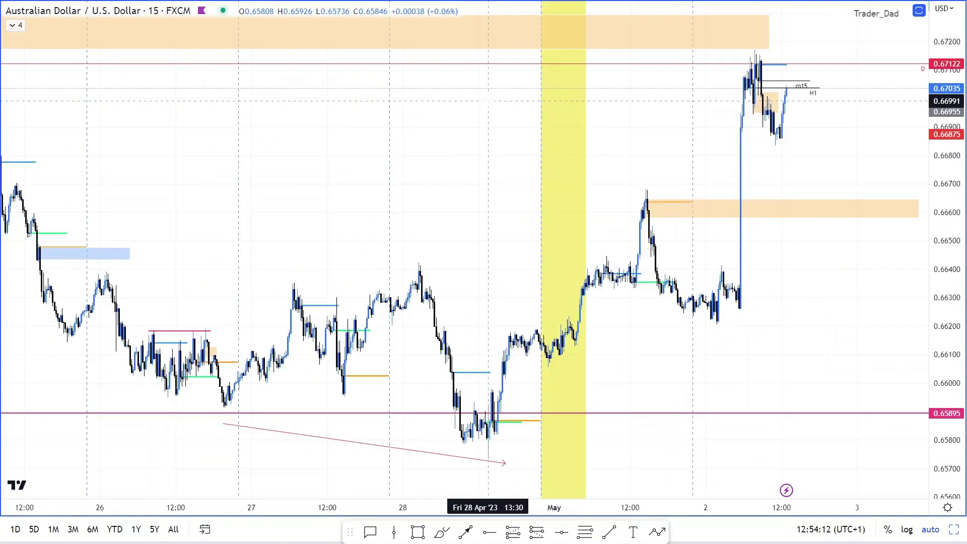
scroll(488, 101, "down", 5)
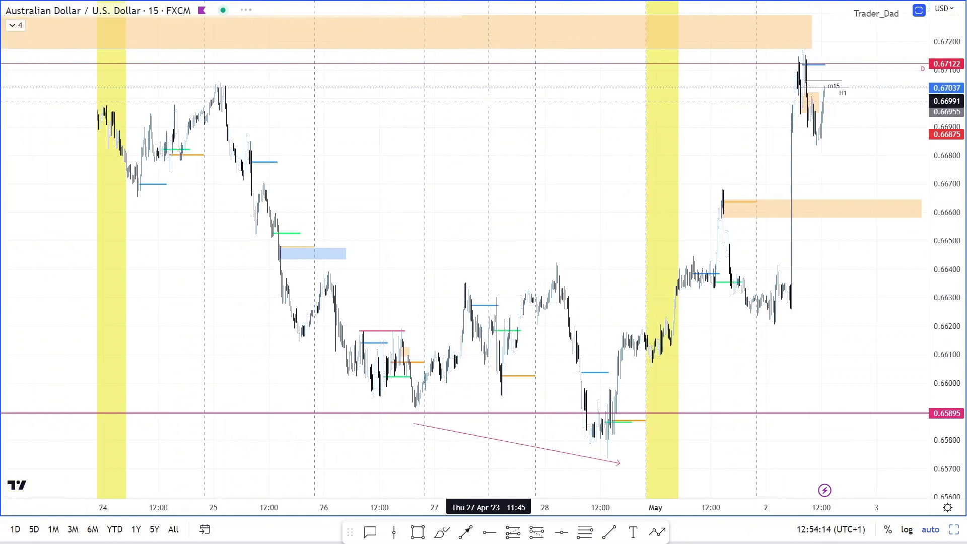
left_click_drag(167, 267, 448, 288)
scroll(448, 288, "up", 5)
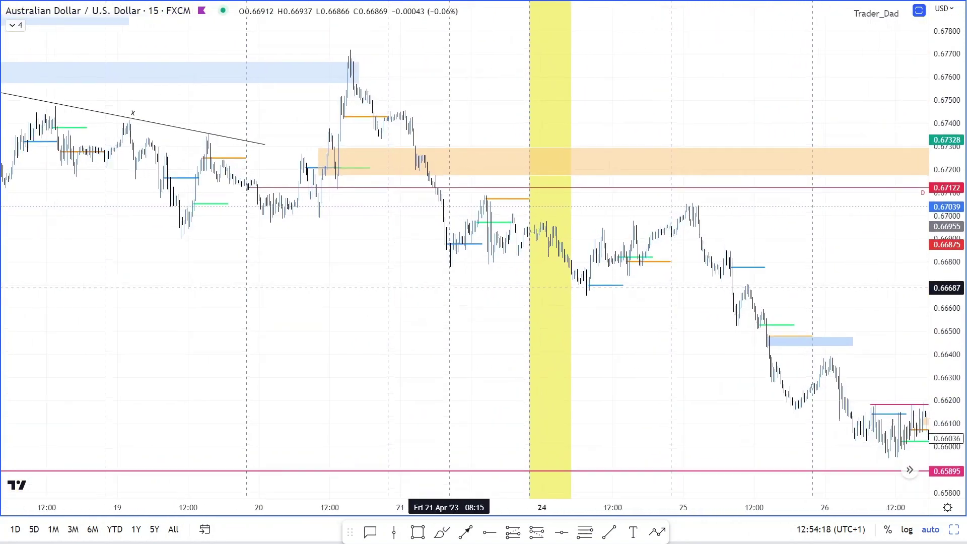
scroll(328, 355, "up", 2)
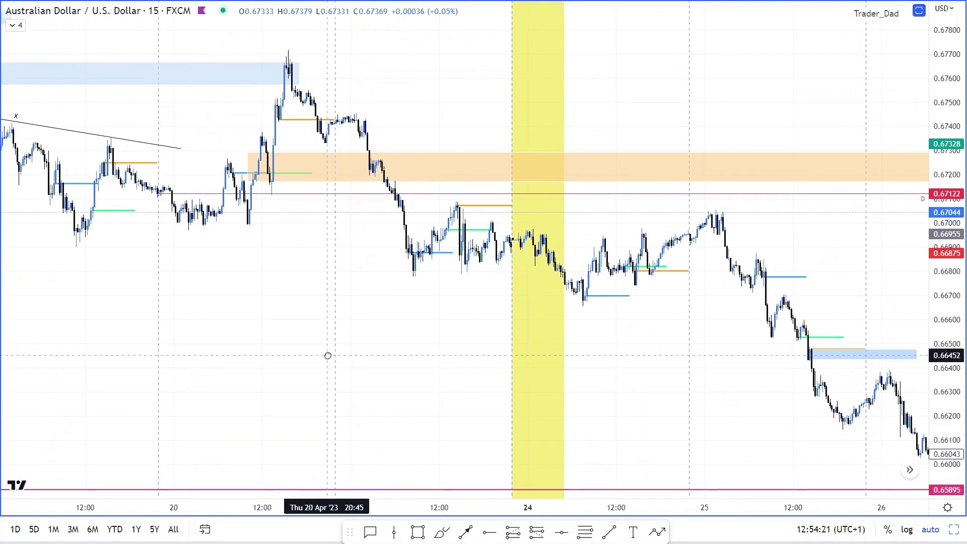
scroll(327, 356, "down", 2)
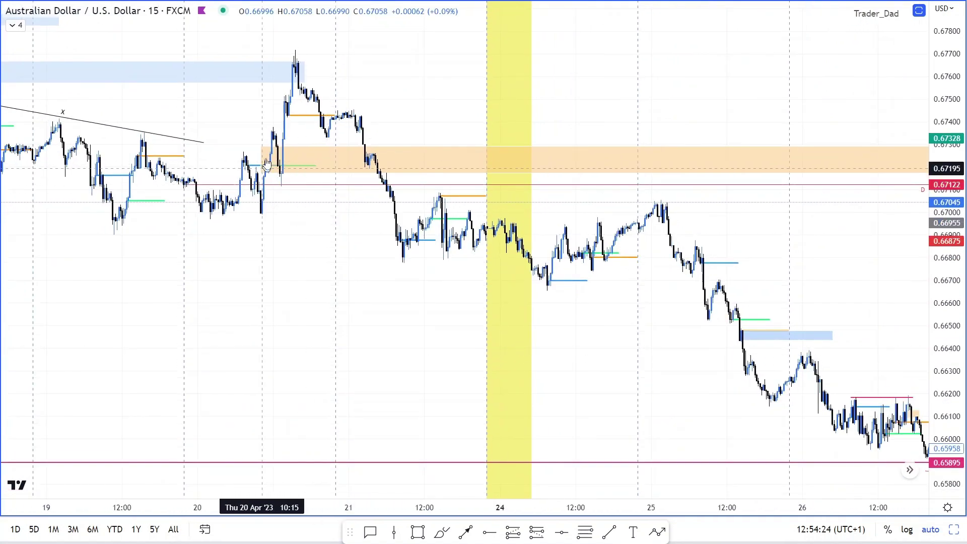
left_click(287, 172)
left_click(466, 261)
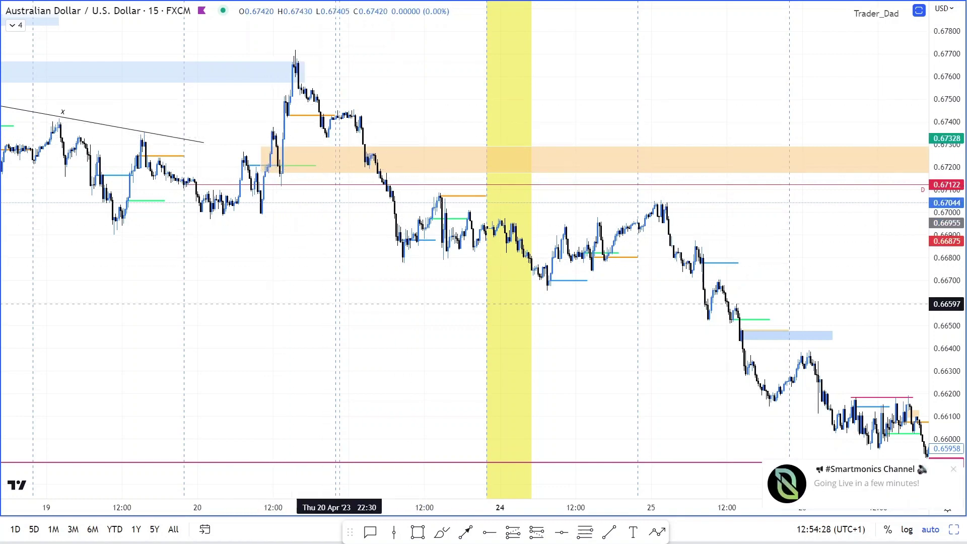
Return to the latest 15-minute candles and examine the 2 May rally, briefly bringing up the volume pane.
key("alt+r")
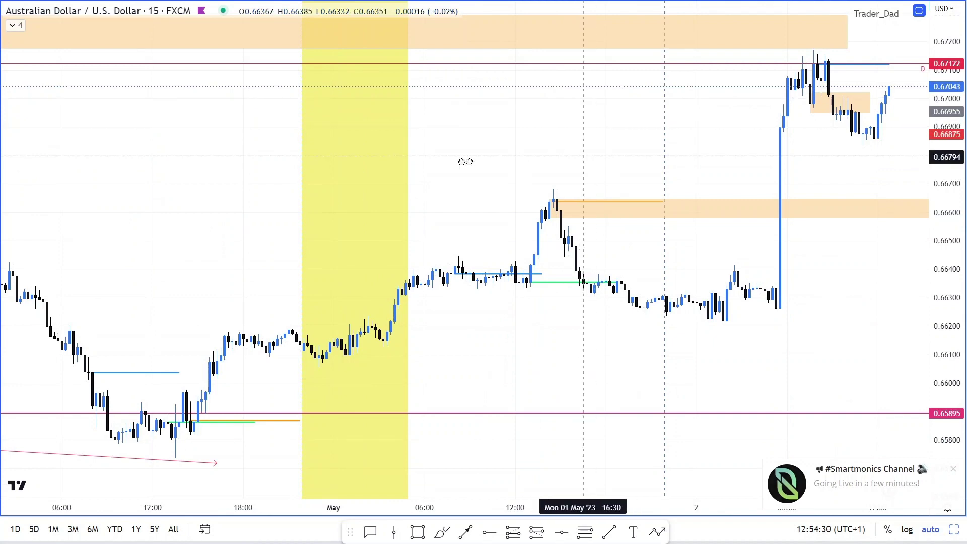
left_click_drag(466, 160, 351, 173)
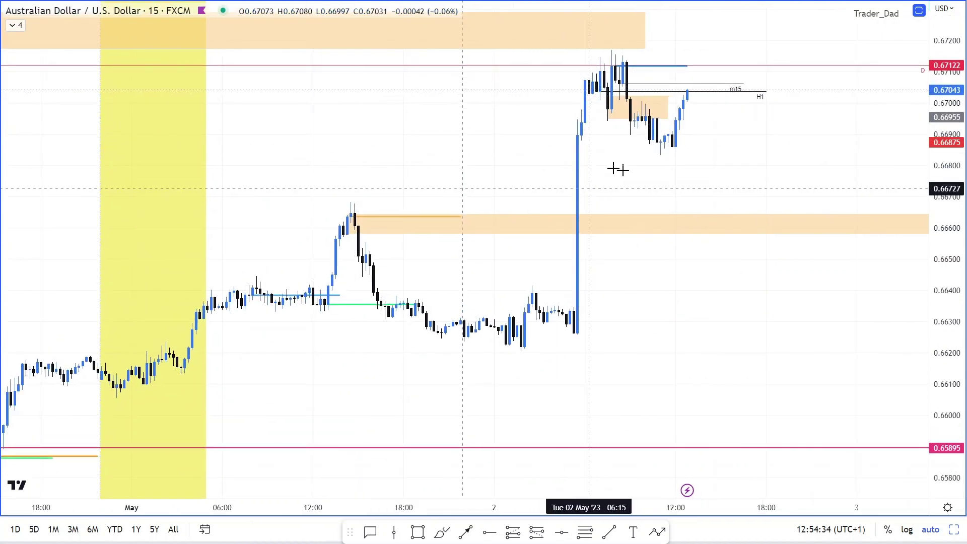
double_click(622, 192)
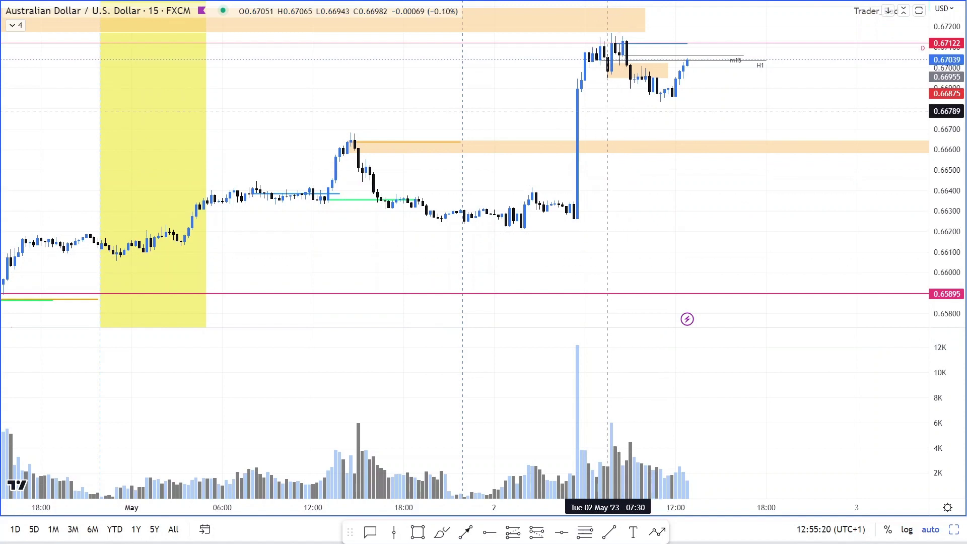
double_click(626, 253)
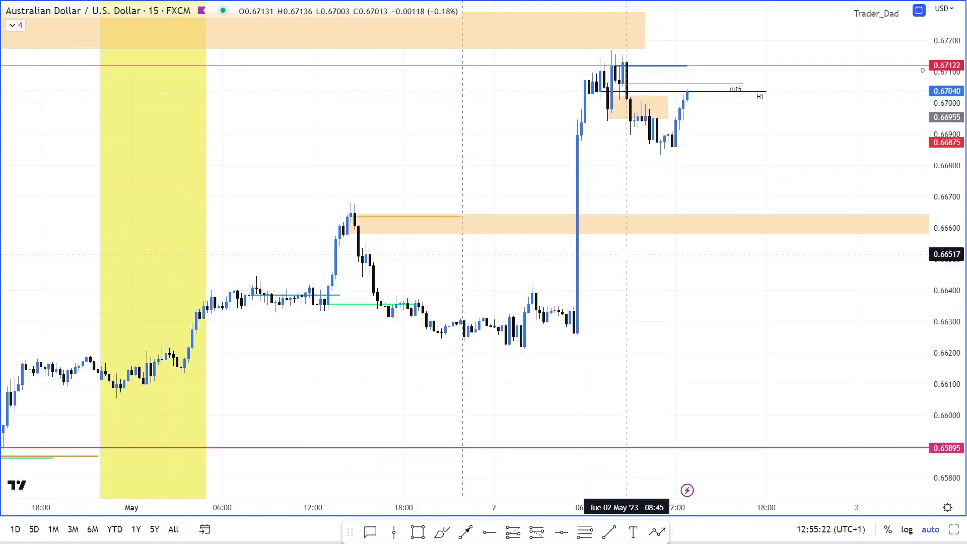
scroll(626, 254, "up", 3)
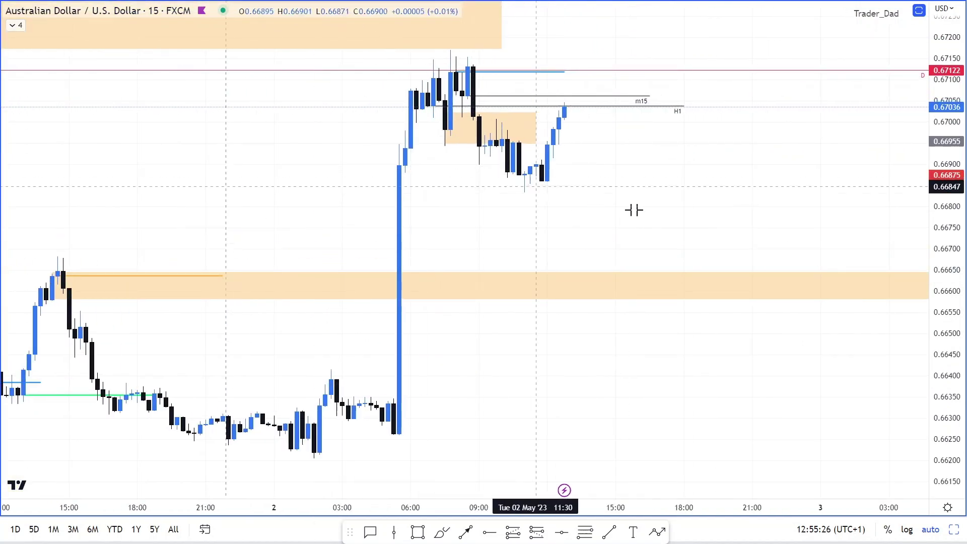
left_click_drag(673, 210, 717, 212)
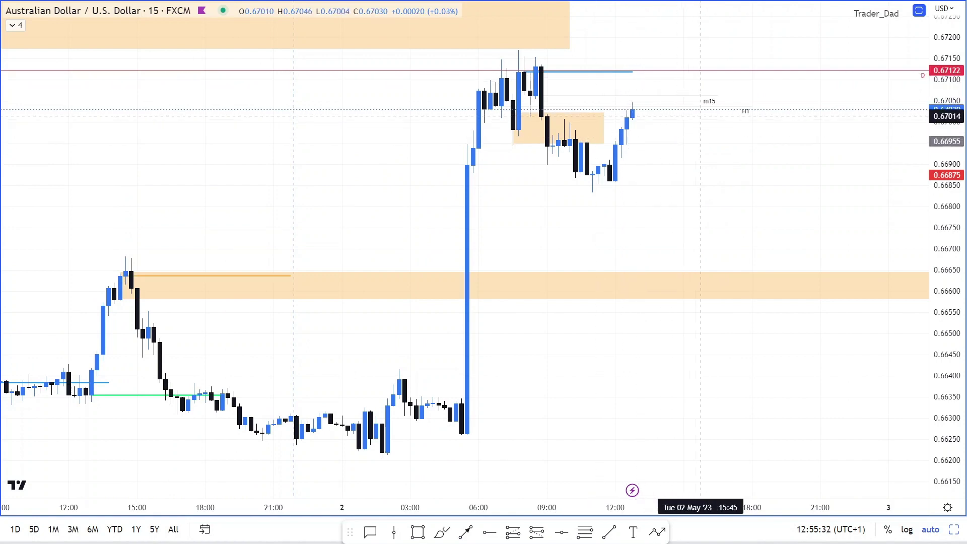
Check the hourly candles from 27 April to 2 May and return the interval to 15 minutes.
type("60")
key("Return")
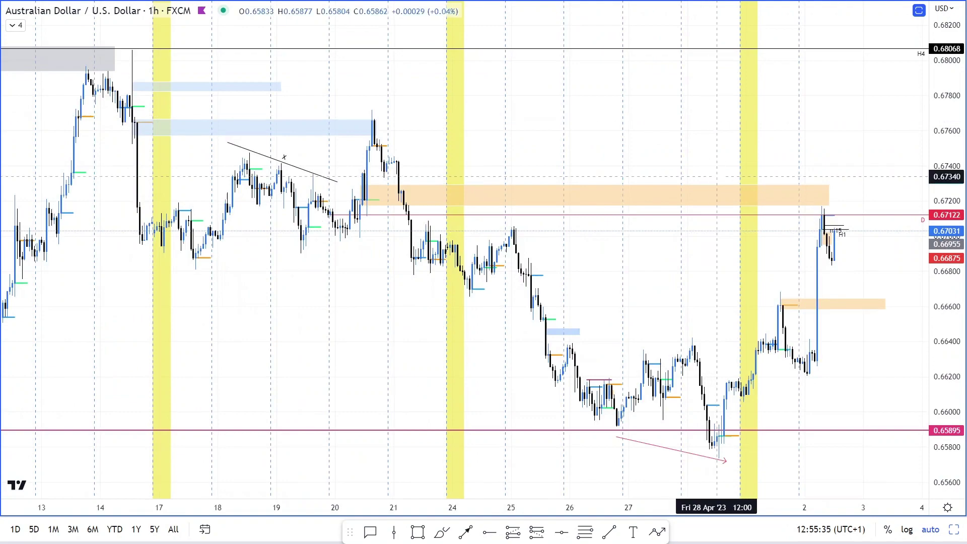
scroll(716, 176, "up", 6)
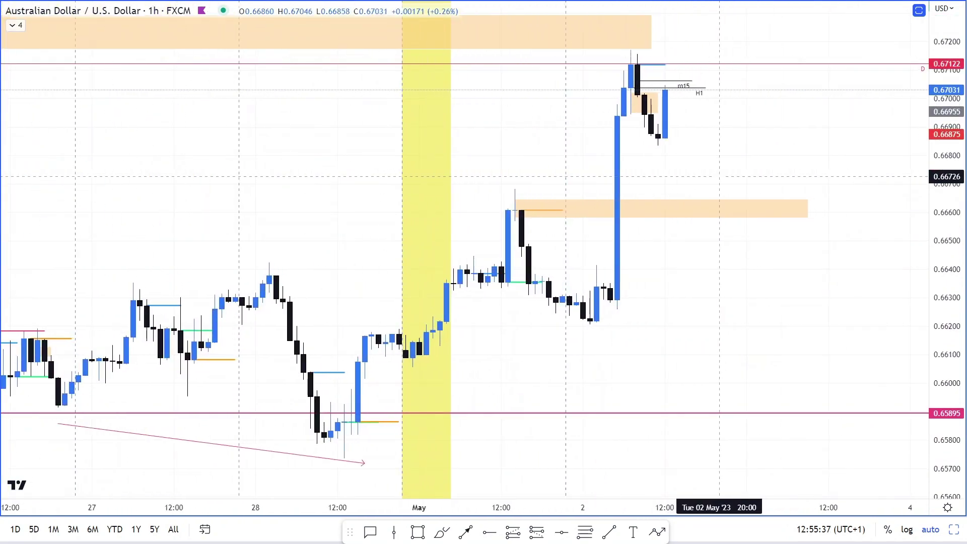
type("15")
key("Return")
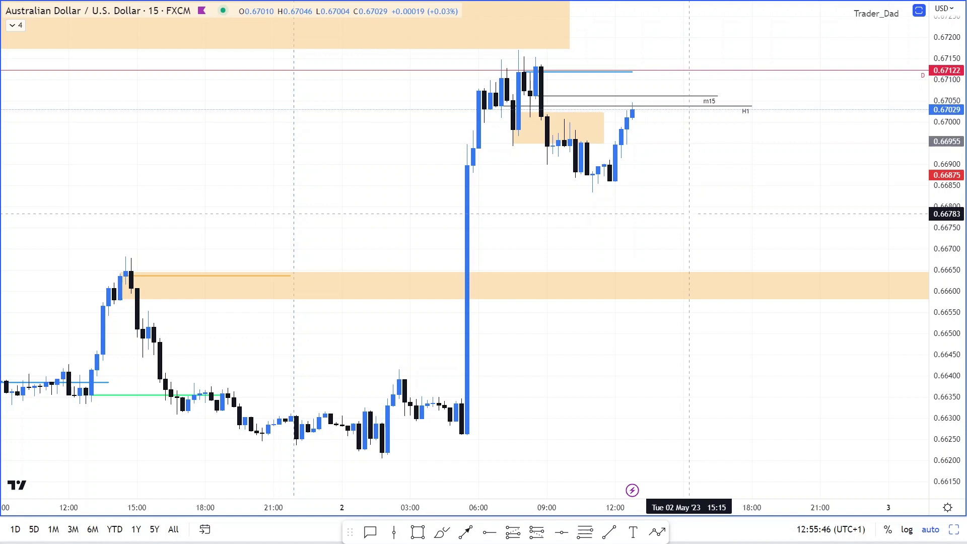
Switch the chart interval to 5 minutes and look over the 2 May candles around the rally.
type("5")
key("Return")
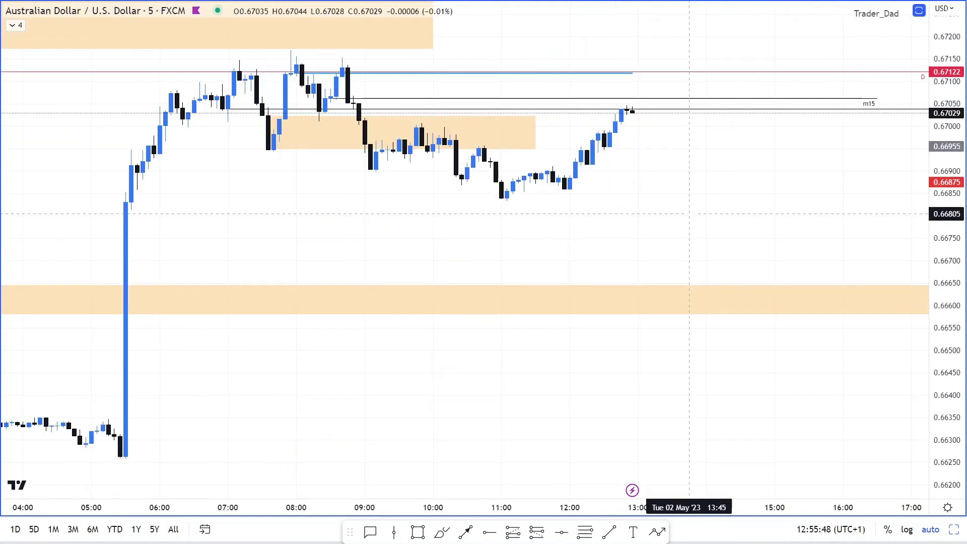
scroll(649, 227, "down", 3)
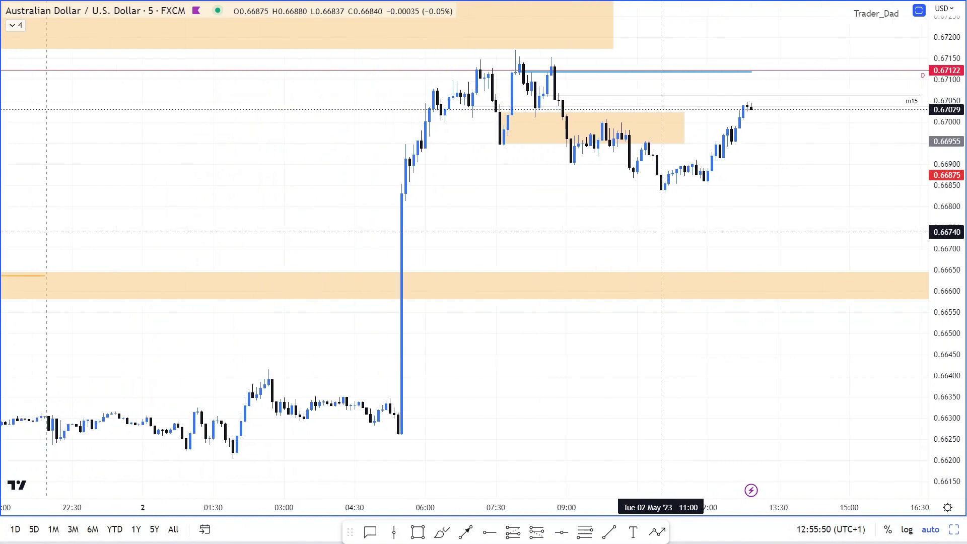
scroll(664, 231, "down", 2)
Shorten the end of the small orange zone between 0.67024 and 0.66947 that starts at 07:35 on 2 May.
left_click(545, 127)
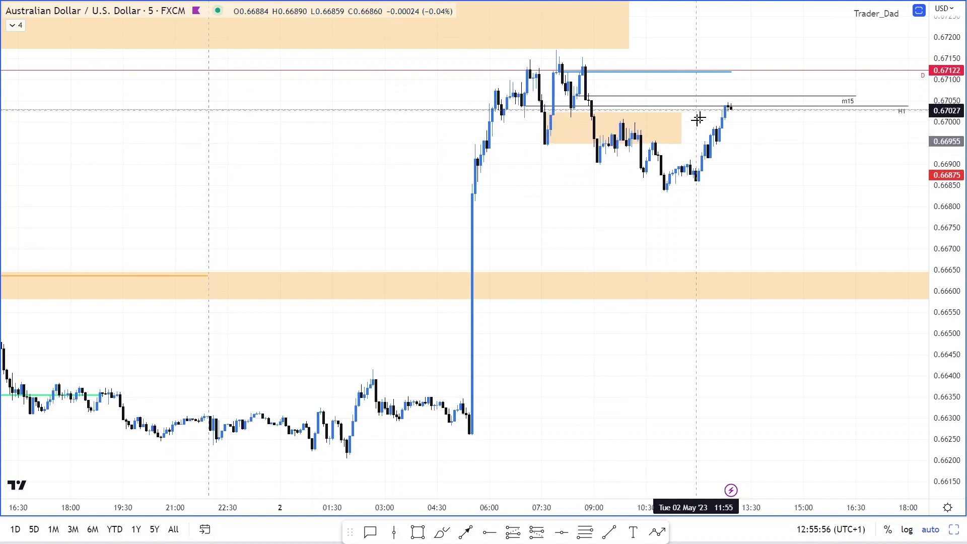
mouse_move(680, 128)
left_mouse_down()
mouse_move(628, 128)
mouse_move(679, 126)
left_mouse_up()
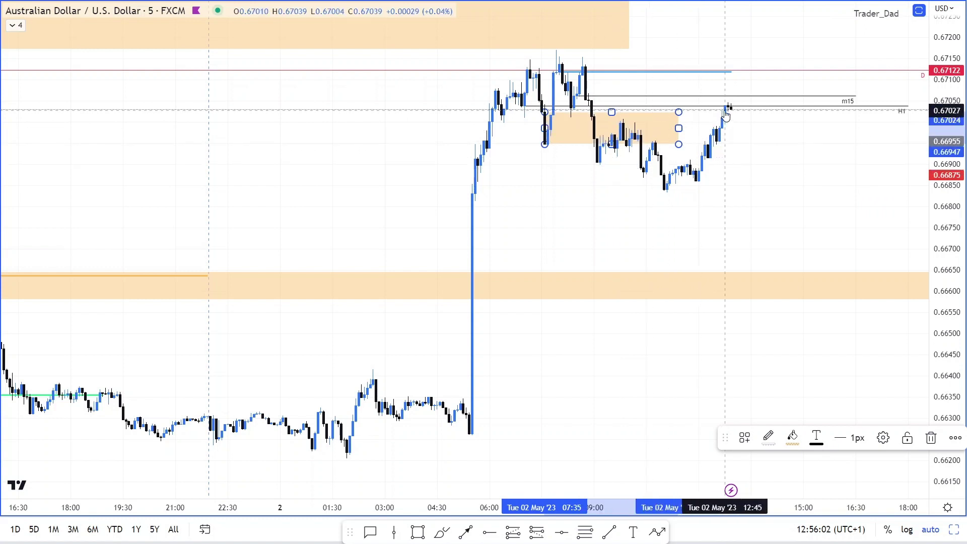
left_click(780, 175)
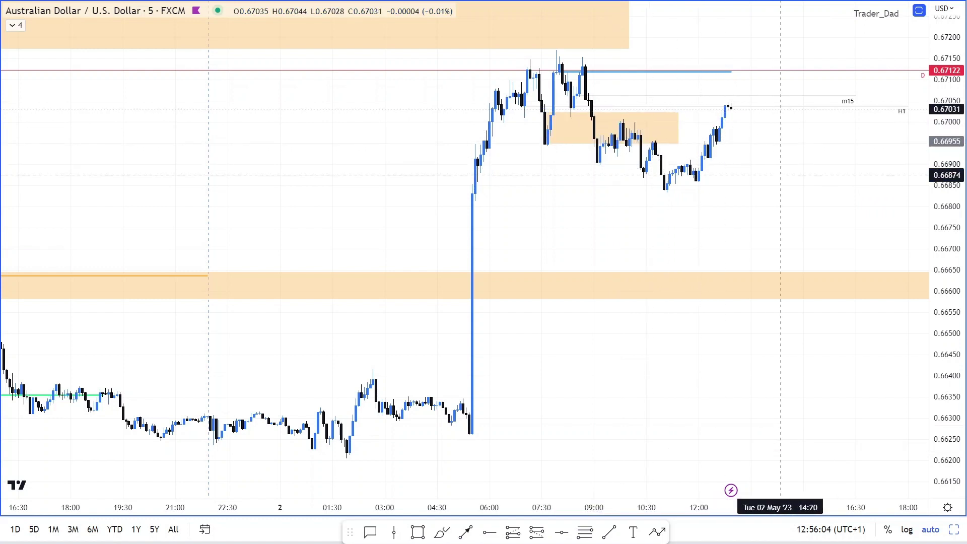
scroll(781, 175, "down", 1)
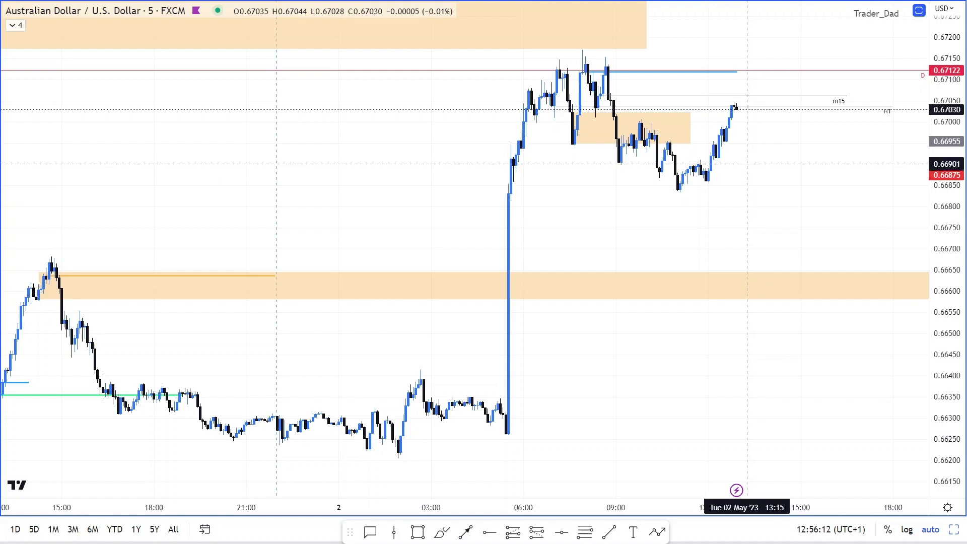
key("alt+shift+r")
left_click(603, 73)
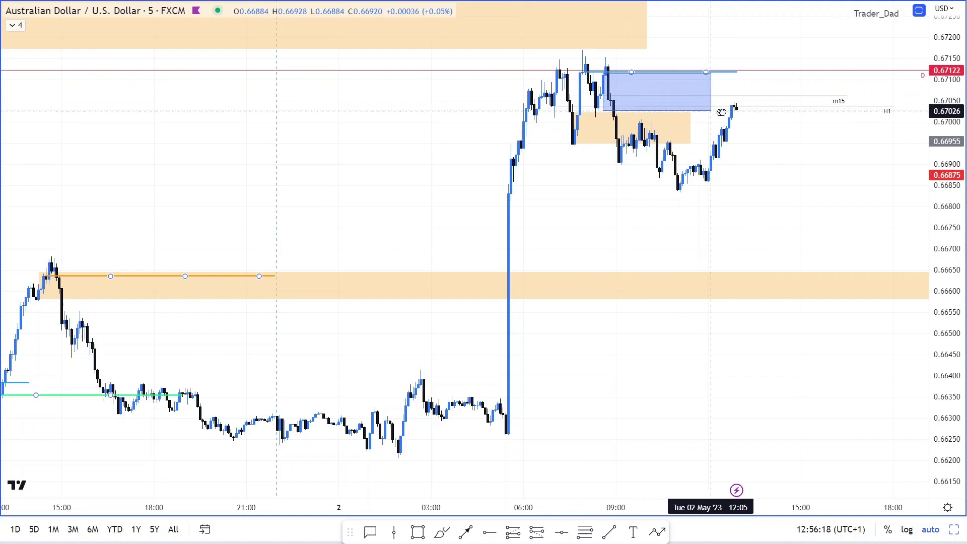
left_click_drag(710, 109, 738, 113)
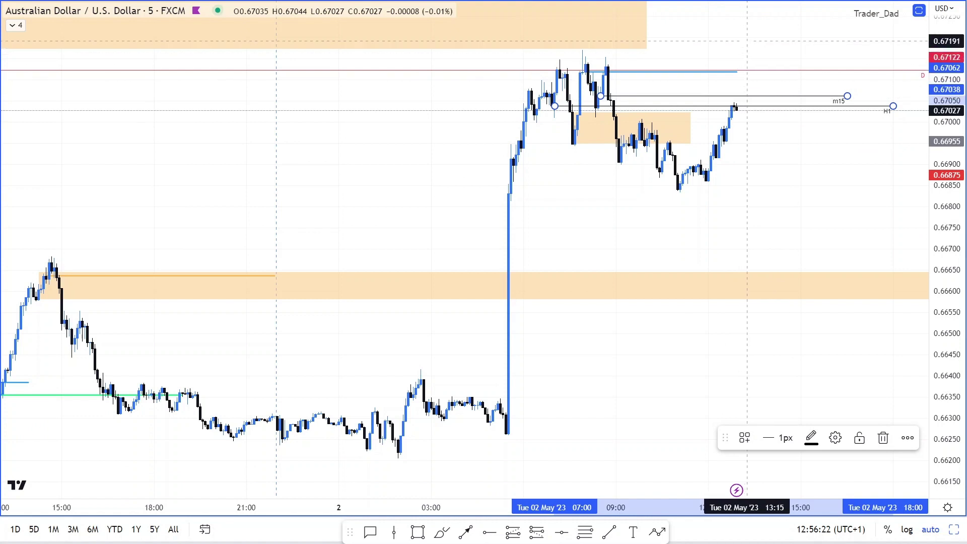
Extend the end of the upper orange zone above 0.67150 so it lines up with the smaller zone's end on 2 May.
left_click(648, 21)
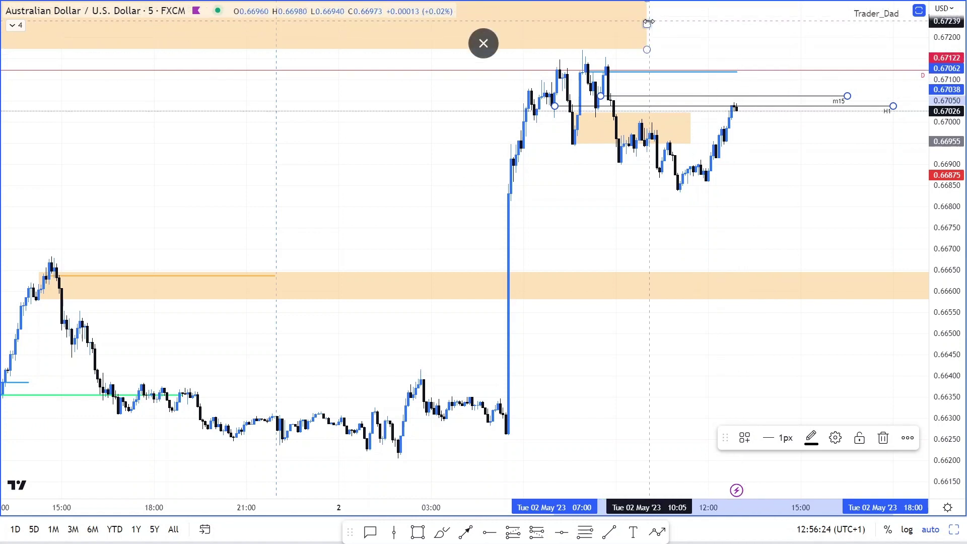
left_click_drag(648, 22, 688, 15)
left_click(761, 202)
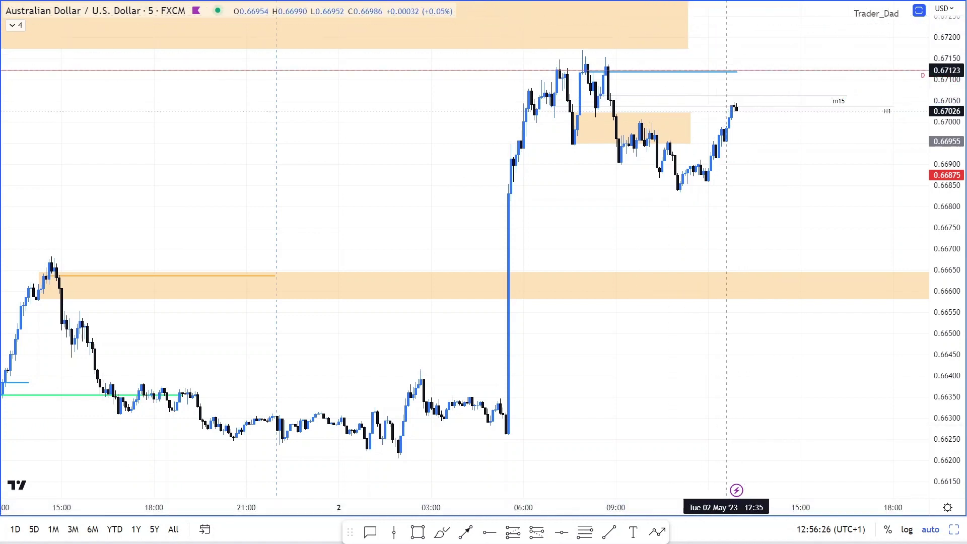
Draw a projected path from the latest candle up to about 0.6725, down to 0.66770, up to the m15 line and down to 0.66568.
left_click_drag(761, 201, 688, 201)
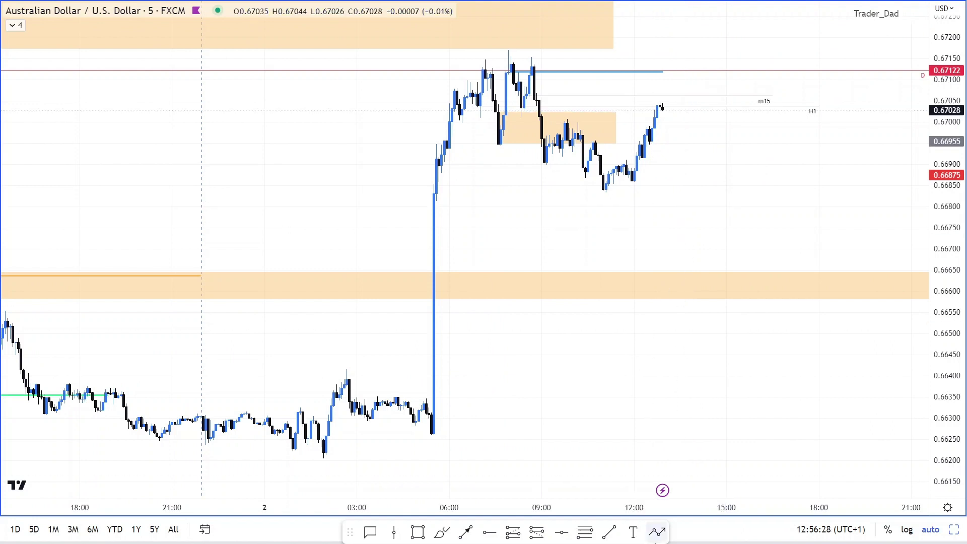
left_click(672, 116)
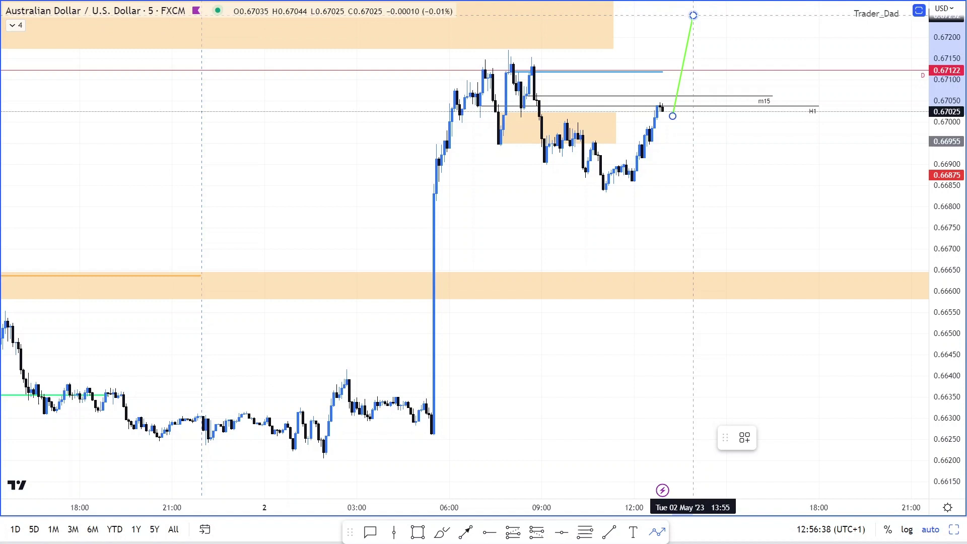
left_click(693, 15)
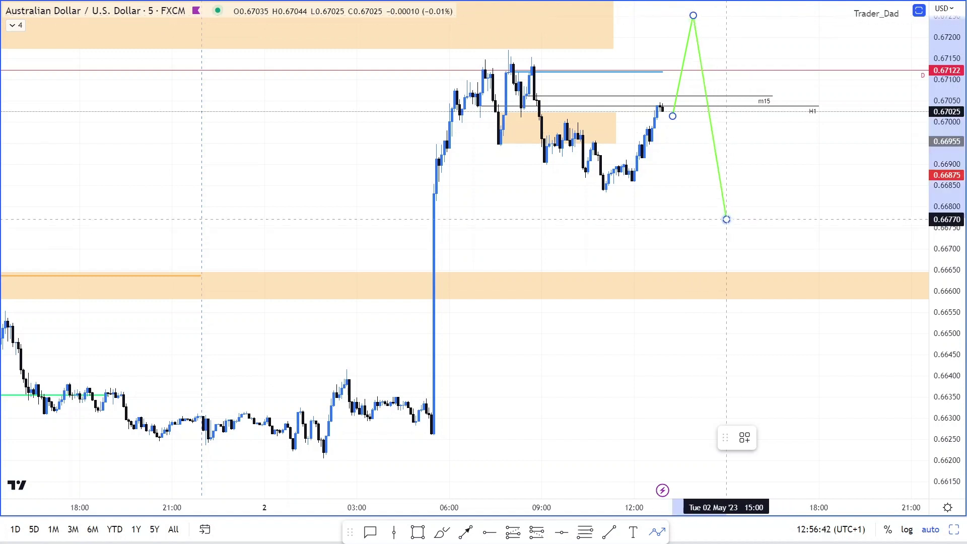
left_click(726, 219)
left_click(780, 95)
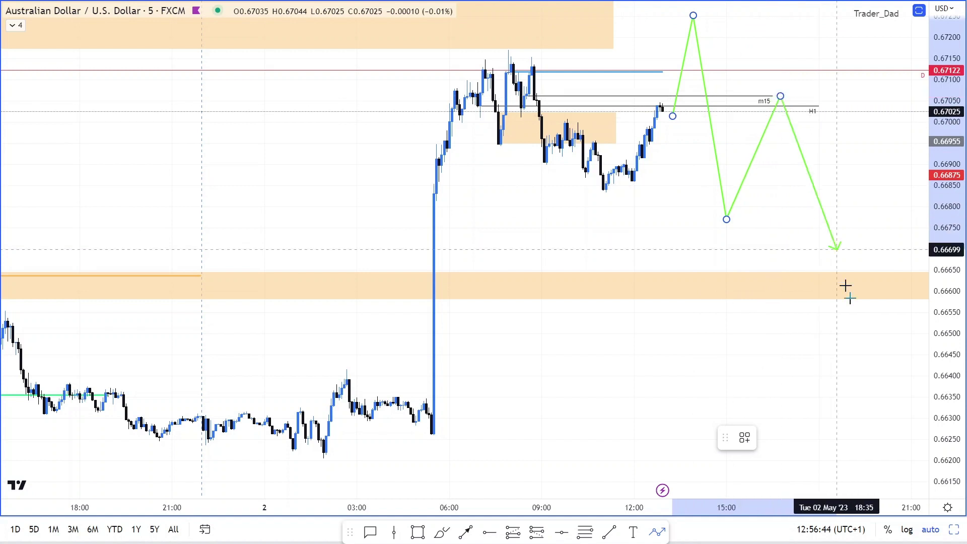
double_click(854, 305)
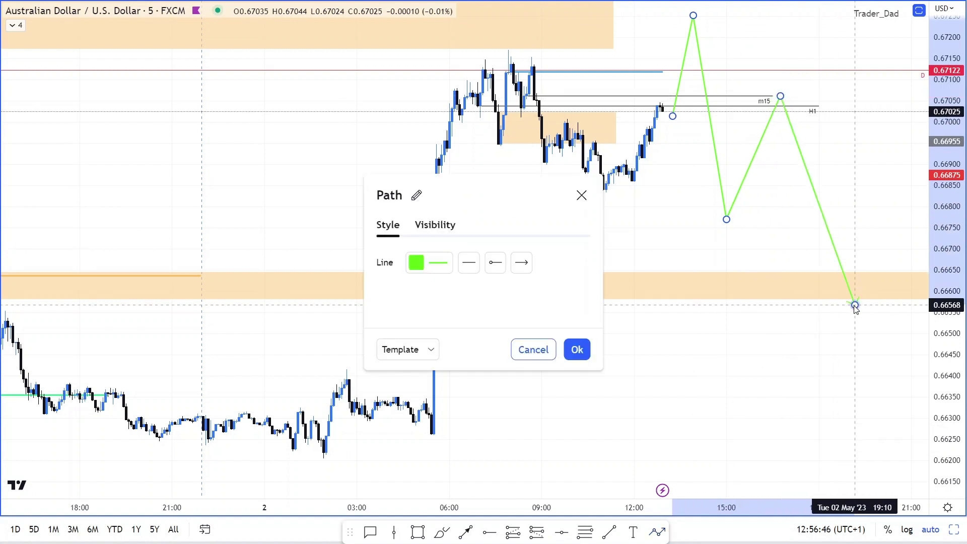
Change the projected path's line colour to red.
left_click(417, 262)
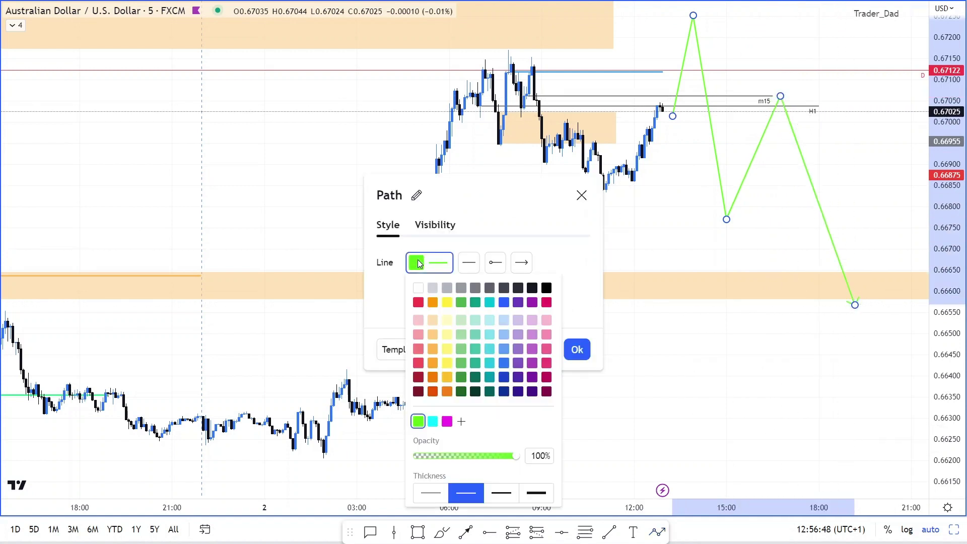
left_click(417, 302)
left_click(739, 203)
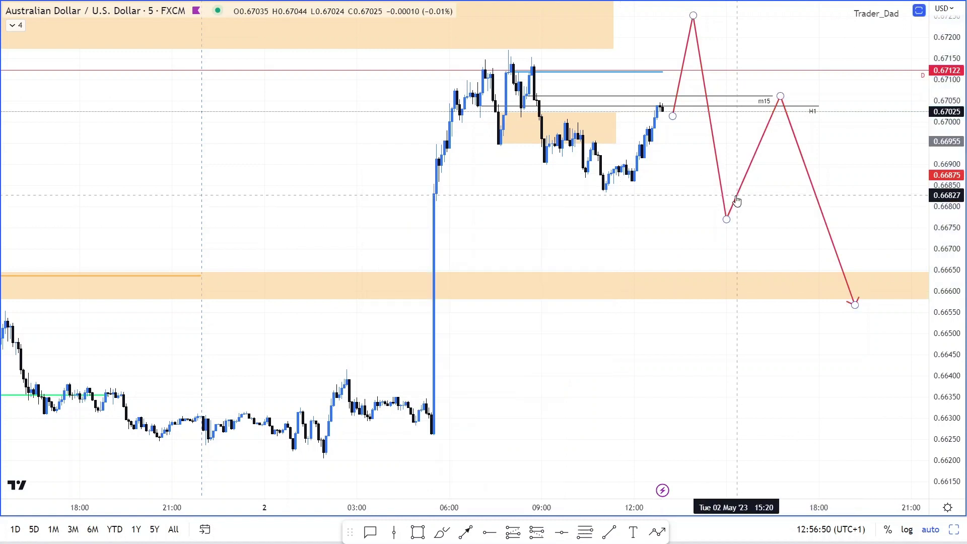
Look over the finished projection on the 5-minute chart, then leave full-screen mode and switch to OBS.
scroll(614, 233, "left", 5)
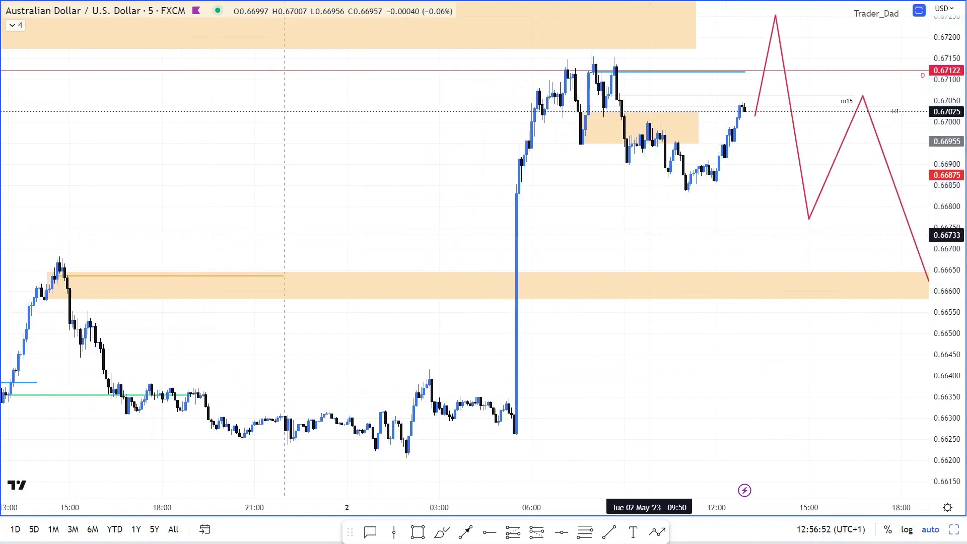
scroll(651, 234, "right", 5)
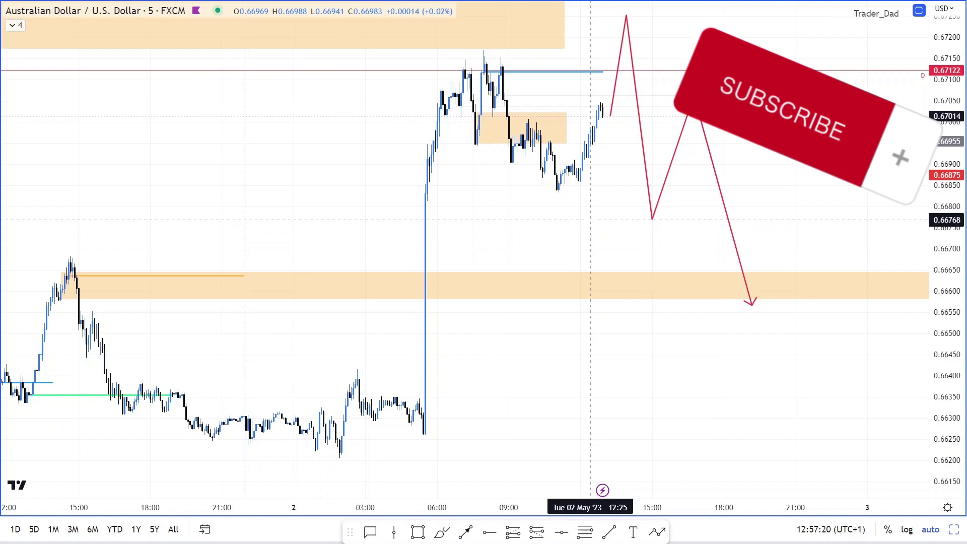
key("Escape")
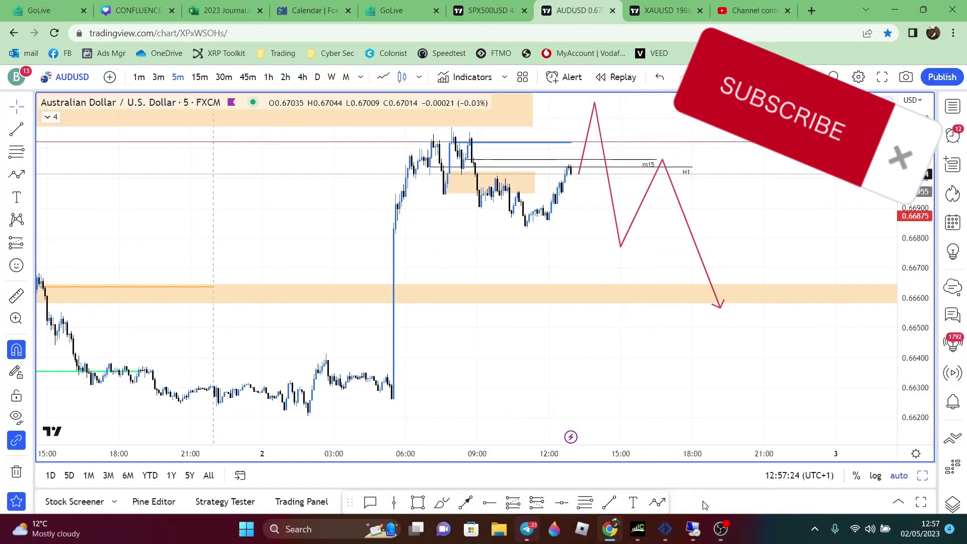
left_click(724, 538)
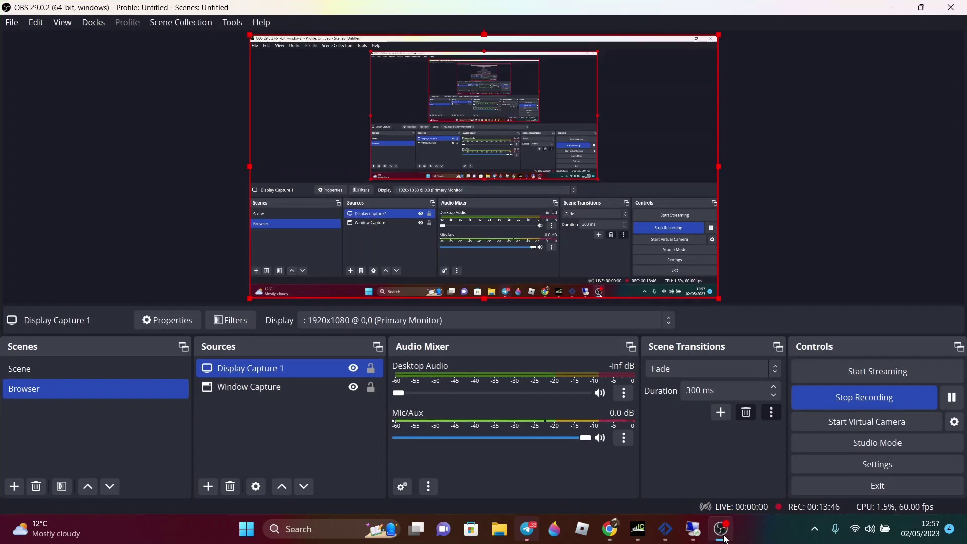